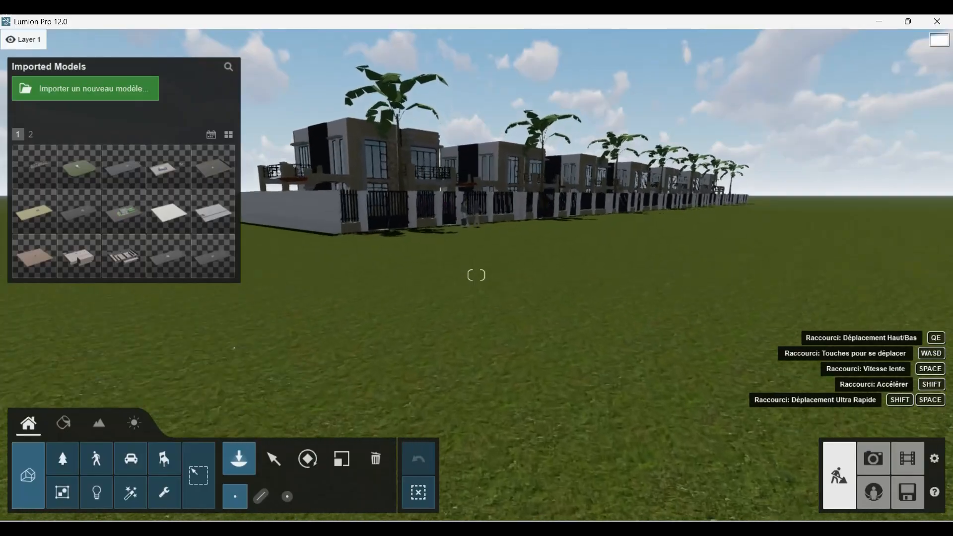
Step: Select the imported projet F housing model and raise it vertically until its road sits above the grass terrain
key("w")
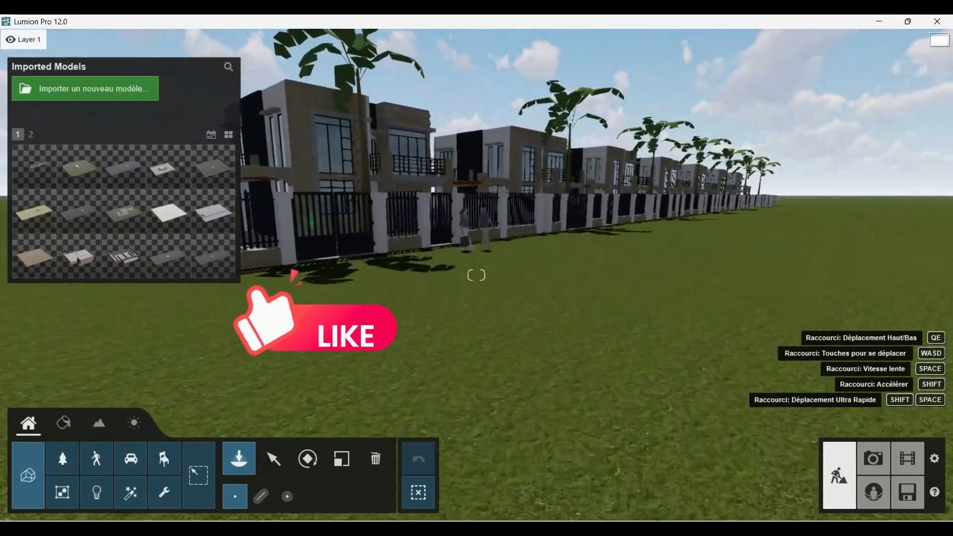
key("w")
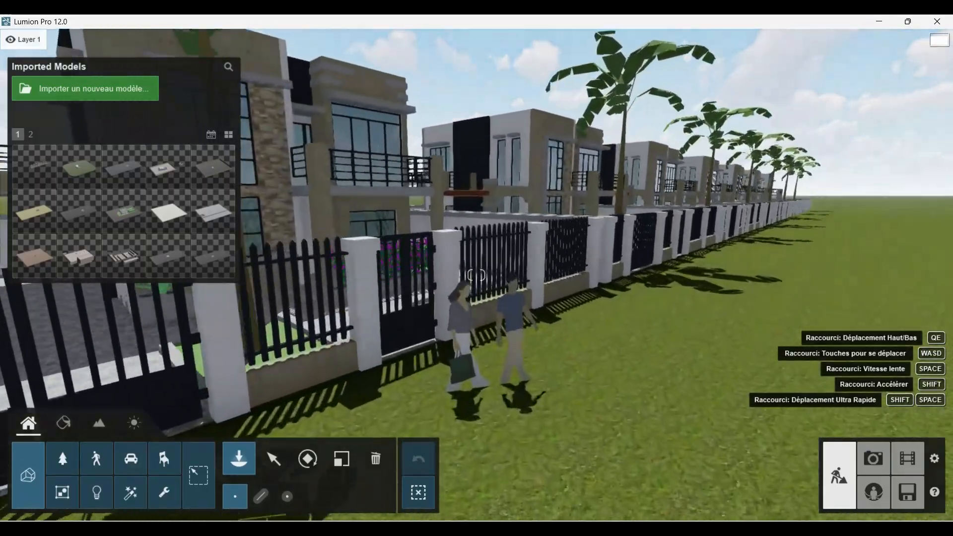
key("w")
key("s")
right_click_drag(476, 275, 487, 300)
key("s")
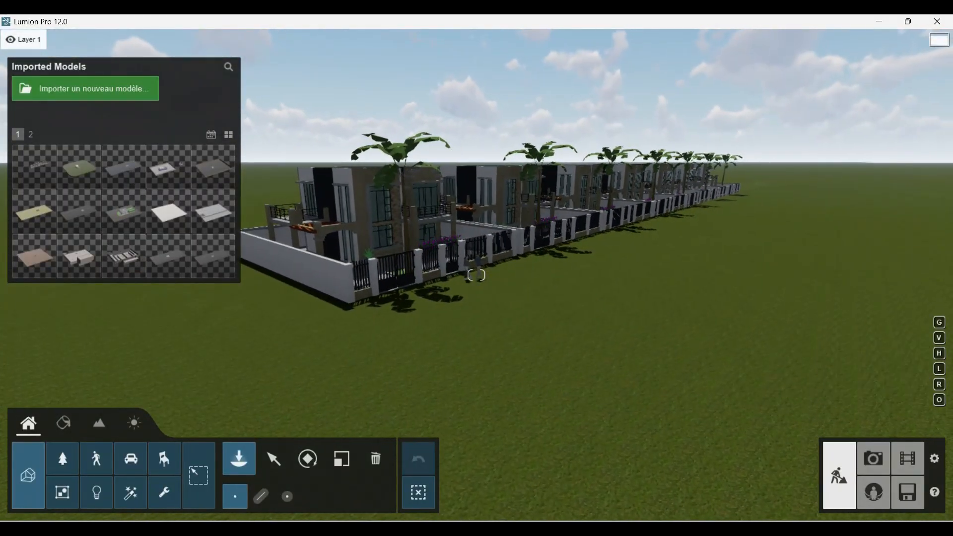
left_click(274, 458)
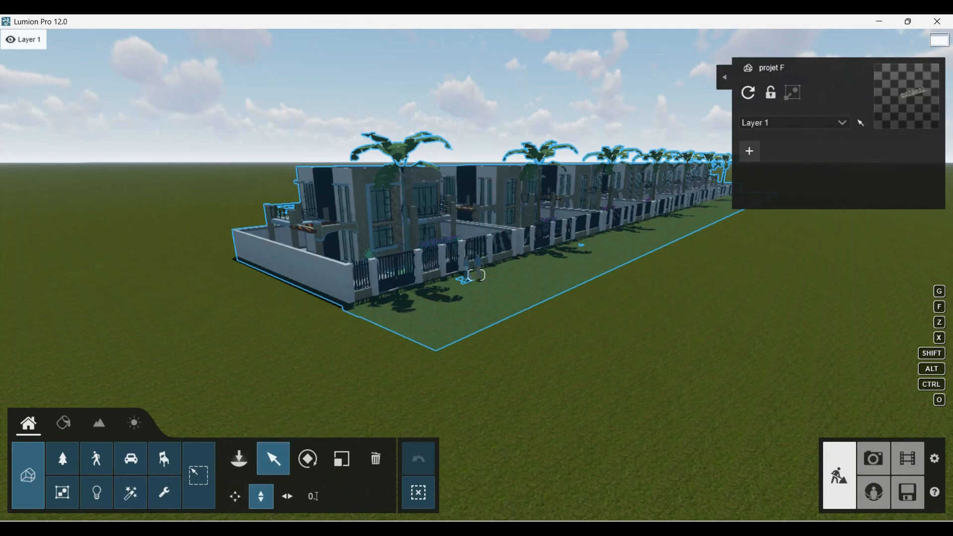
key("q")
right_click_drag(476, 275, 447, 309)
key("q")
key("s")
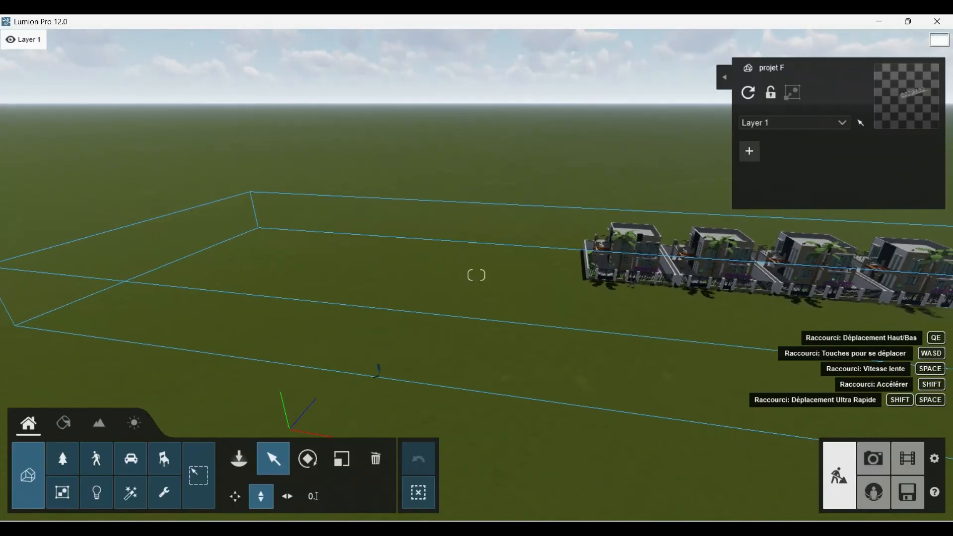
key("w")
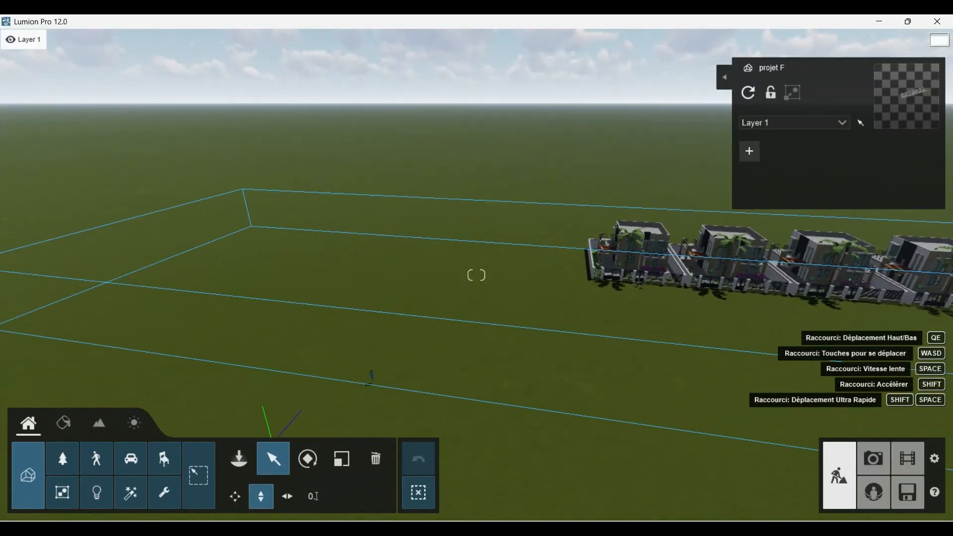
key("s")
key("e")
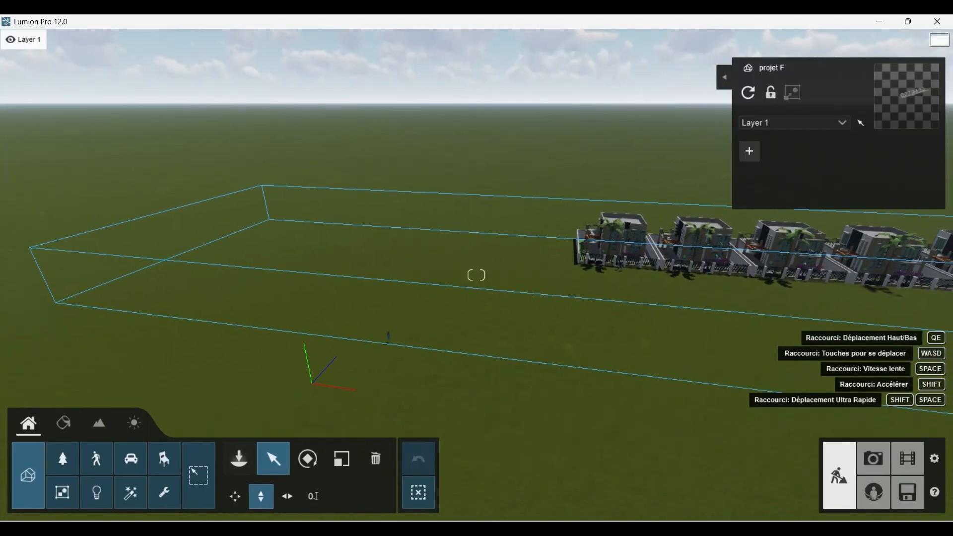
left_click_drag(393, 339, 389, 338)
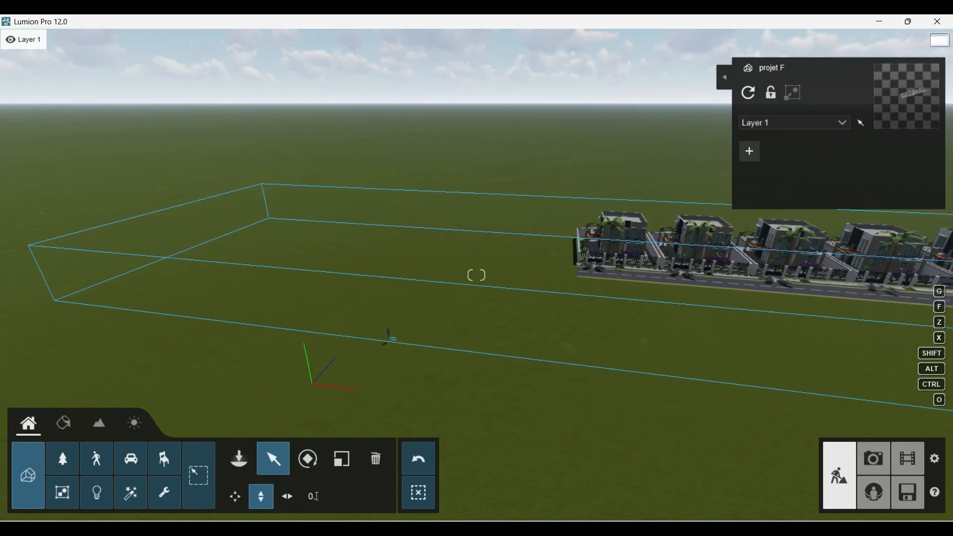
Step: Examine the road, sidewalk and fences along the front of the raised row of houses from above
key("w")
right_click_drag(389, 338, 445, 388)
key("a")
key("w")
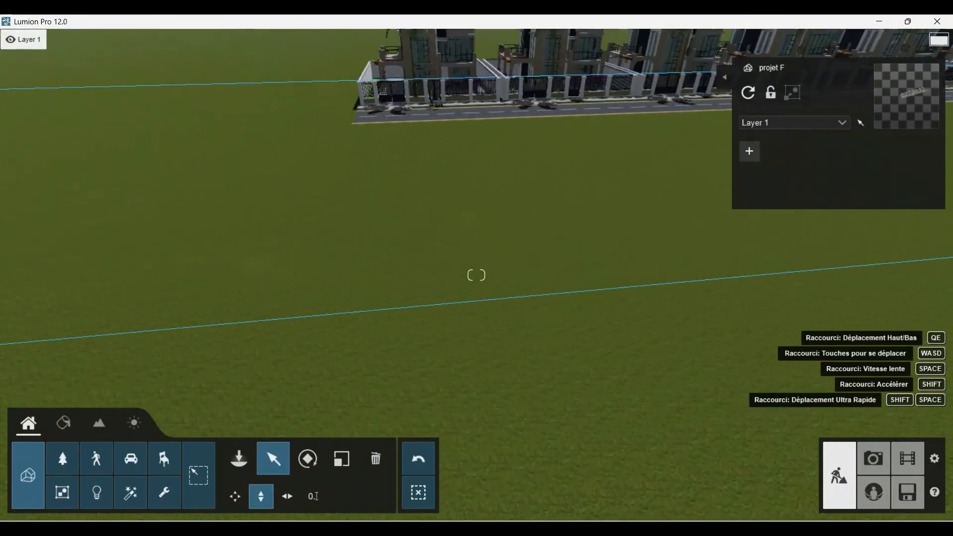
key("s")
key("w")
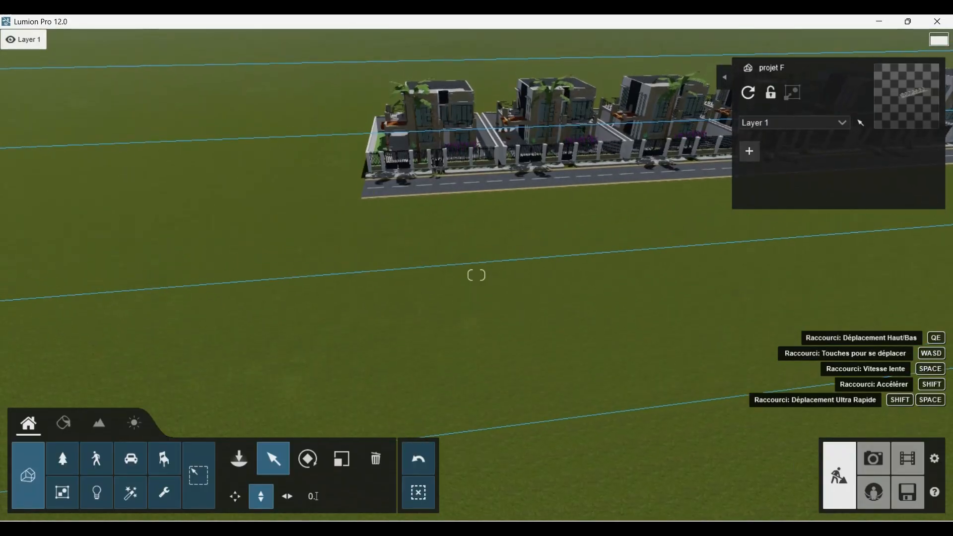
key("q")
key("w")
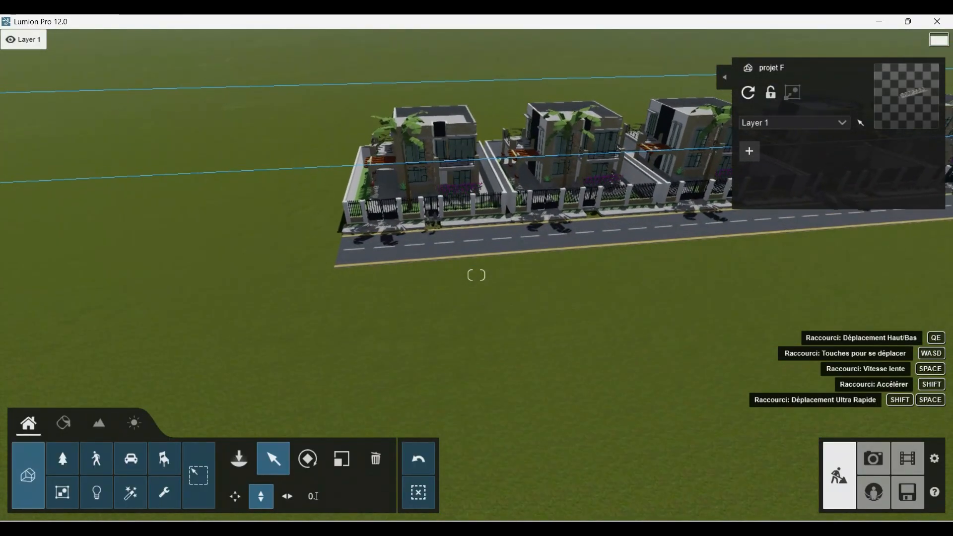
key("w")
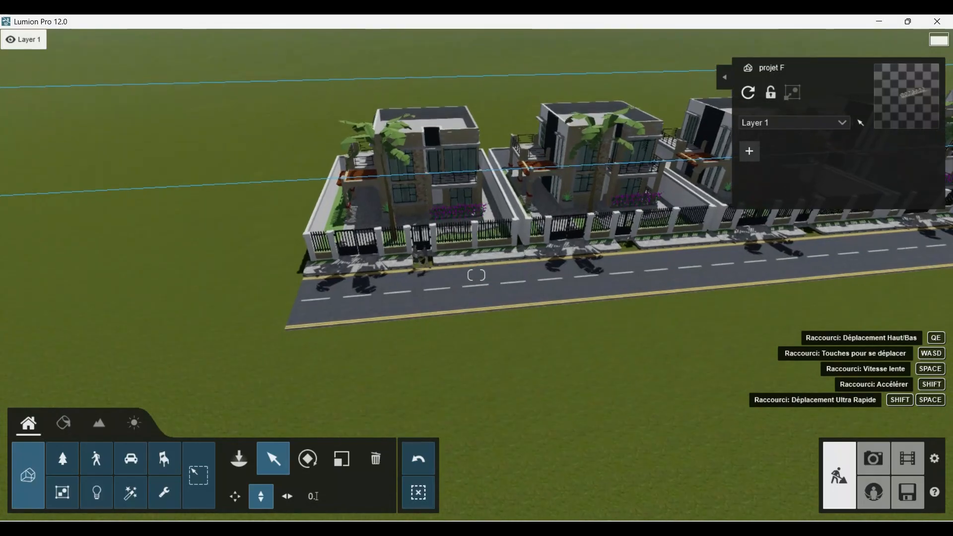
key("w")
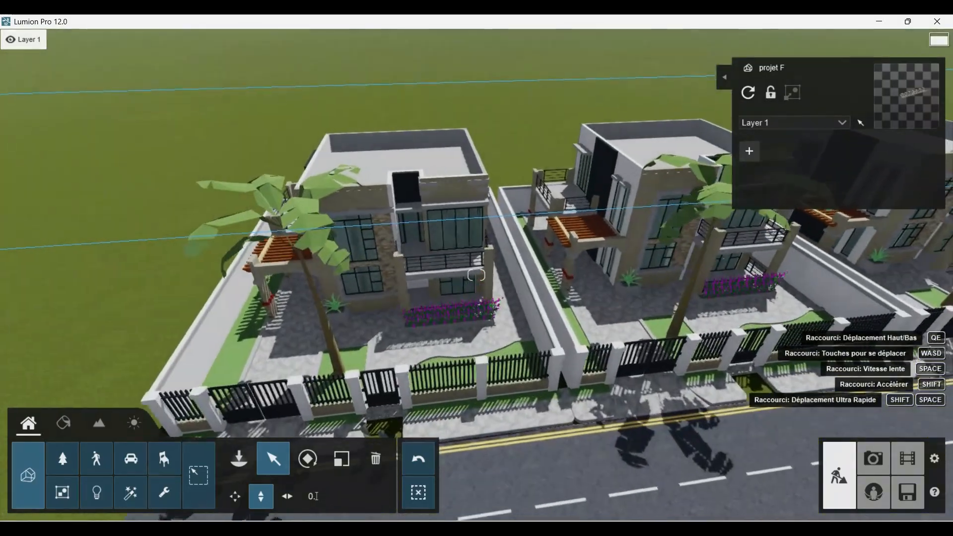
Step: Examine a house's facade, pergola and courtyard up close, and the row of houses from street level
key("w")
right_click_drag(476, 275, 611, 144)
key("w")
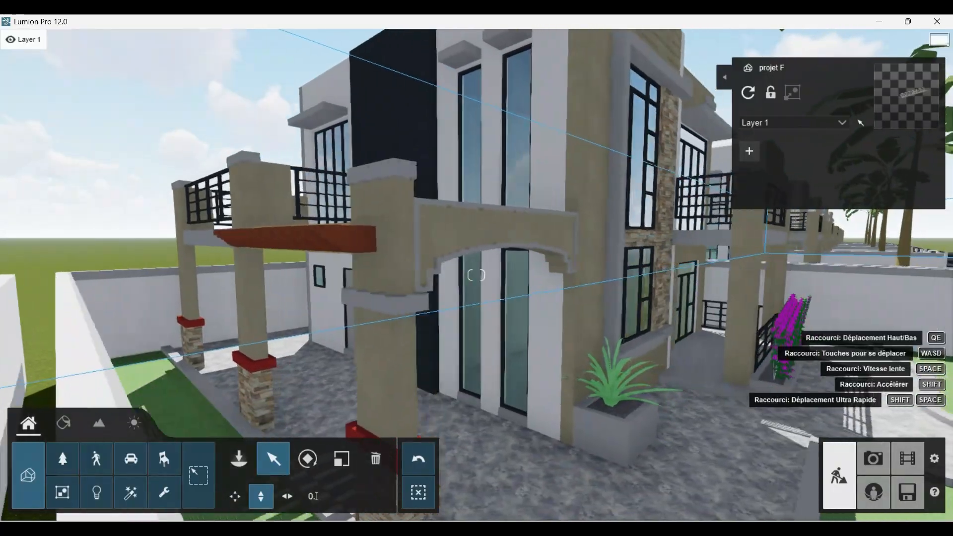
key("d")
key("s")
right_click_drag(476, 275, 368, 276)
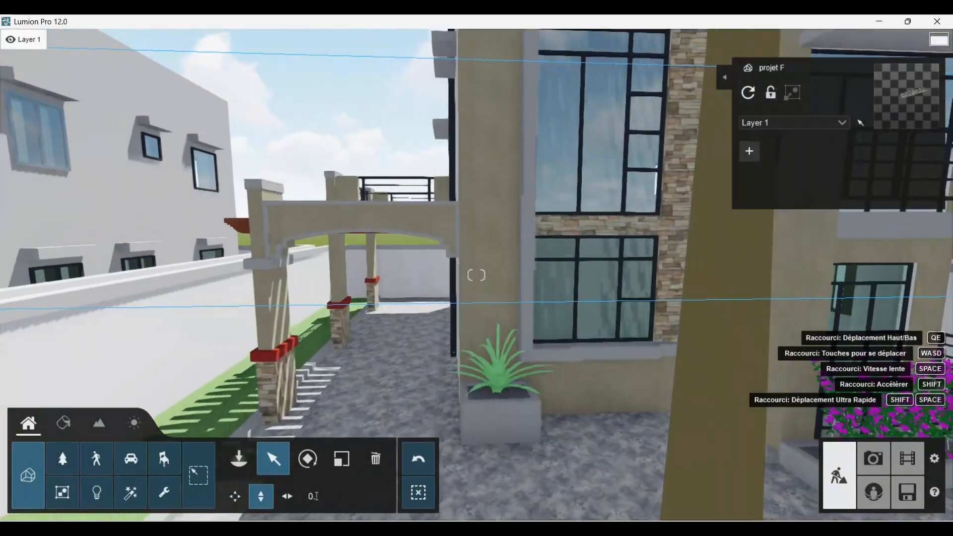
key("s")
right_click_drag(476, 275, 432, 275)
key("s")
left_click(477, 275)
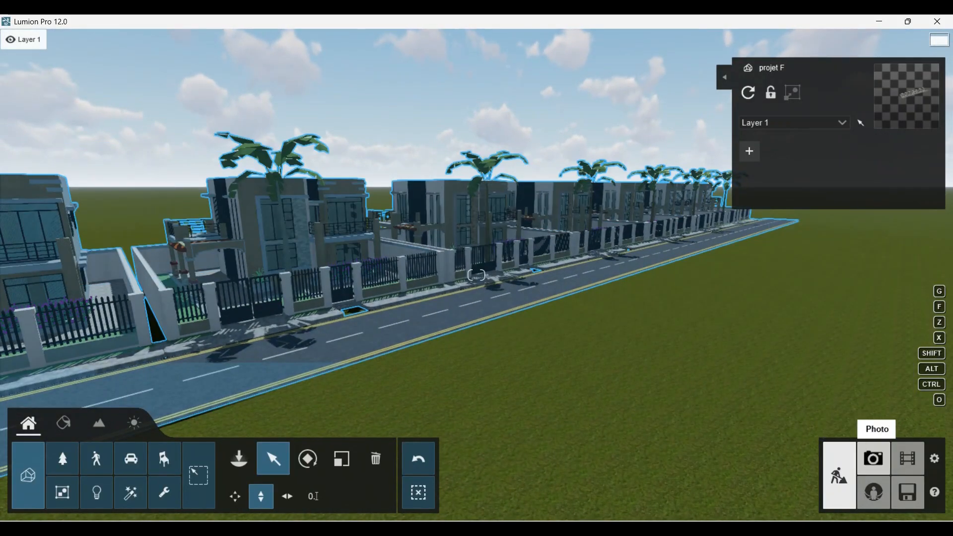
Step: Preview the street scene in Photo mode, and go from build mode to the project save and load screen
left_click(874, 459)
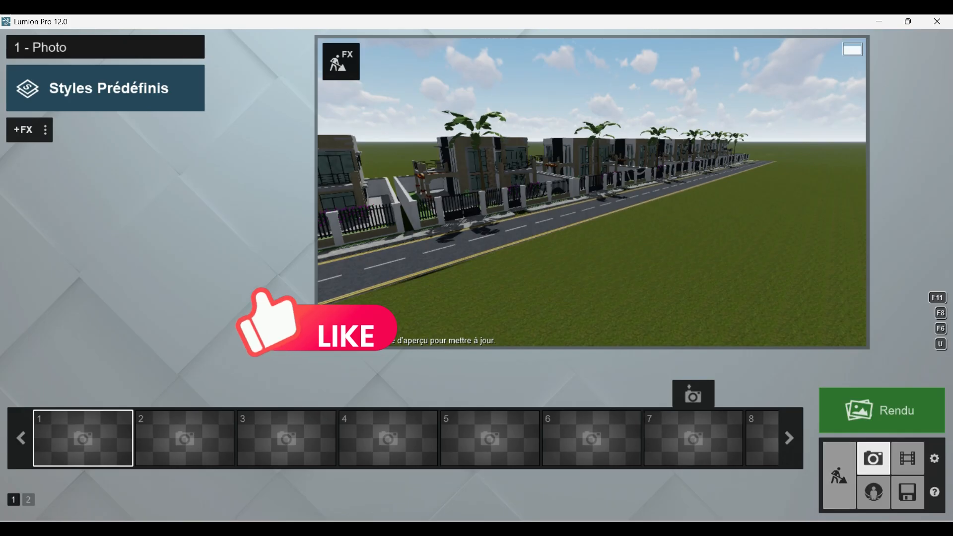
left_click(839, 476)
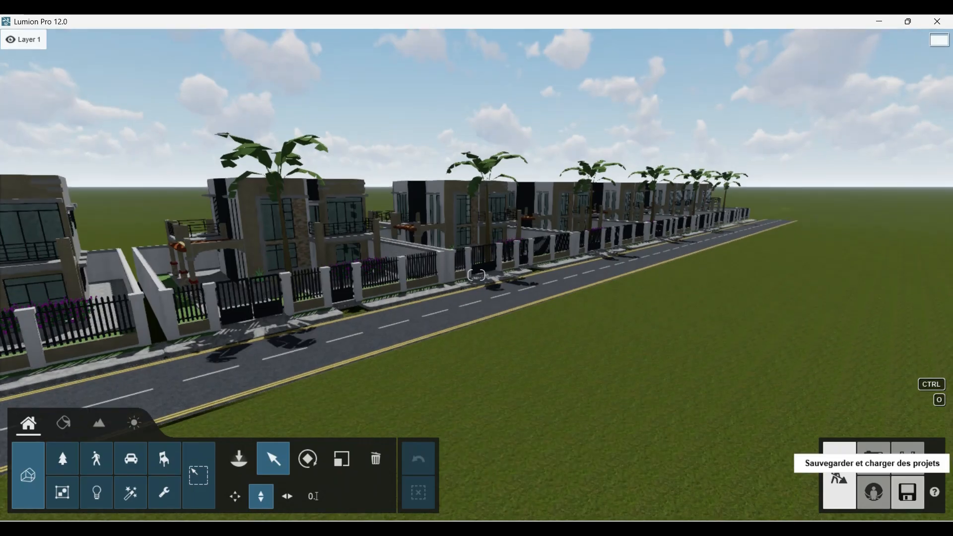
left_click(907, 492)
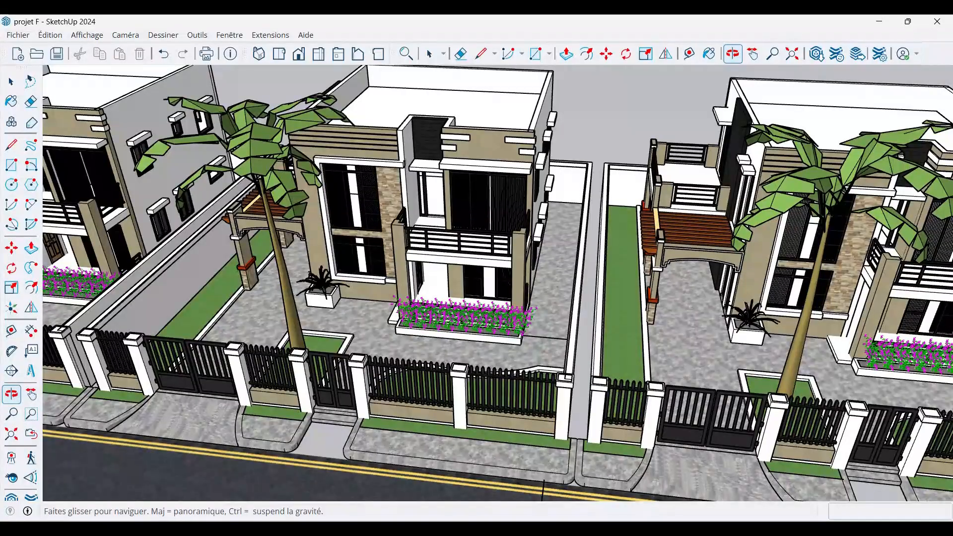
Step: Switch to SketchUp, open the Extension Warehouse and browse its featured and top extensions for the Lumion plugin
left_click(270, 35)
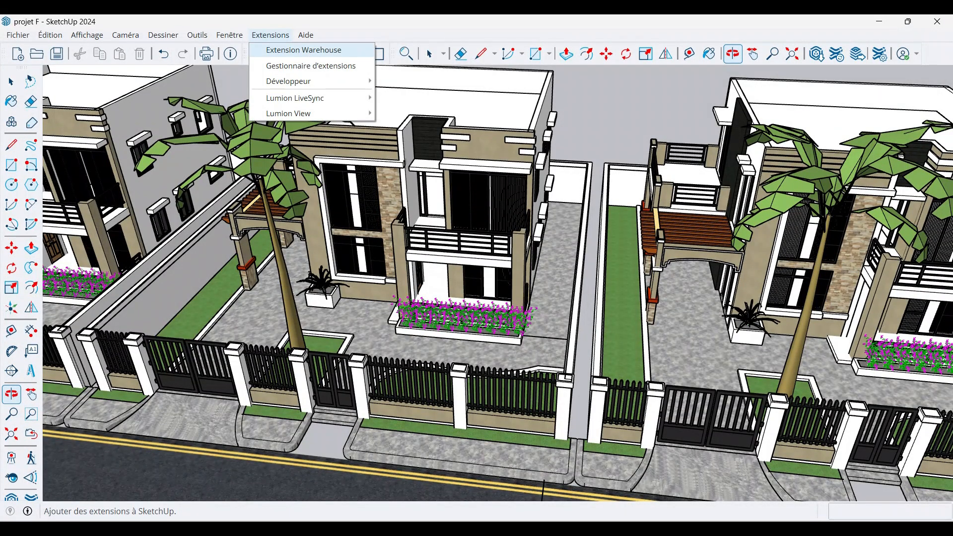
left_click(304, 50)
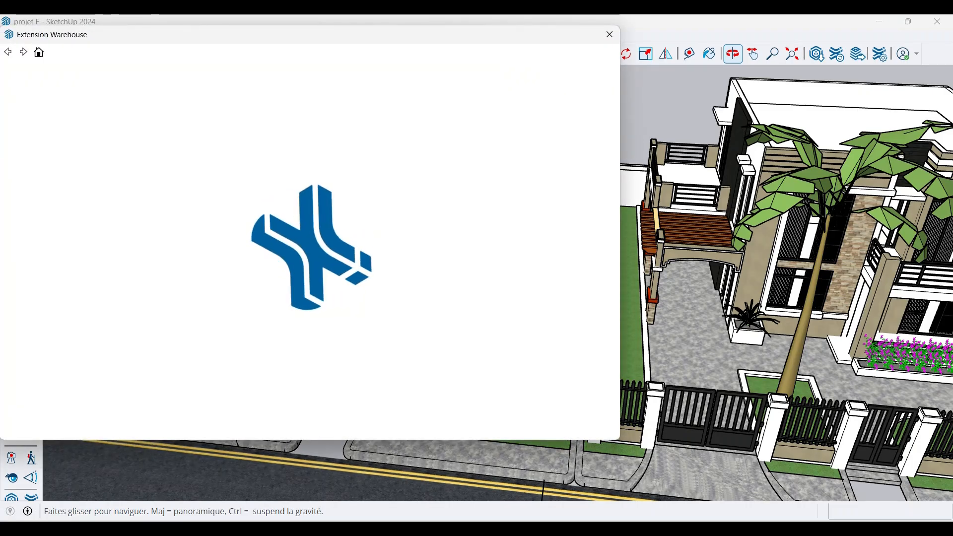
scroll(310, 268, "down", 5)
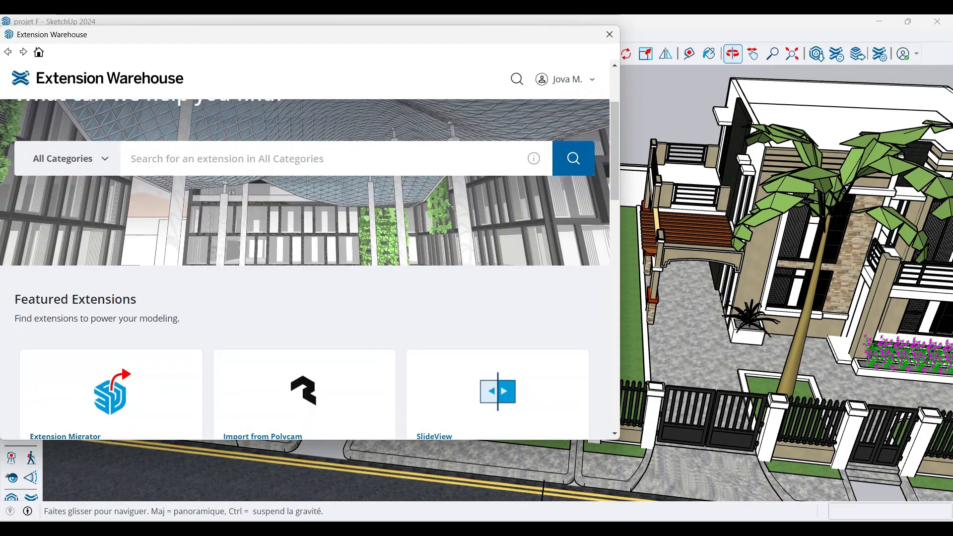
scroll(309, 268, "down", 8)
scroll(310, 269, "up", 3)
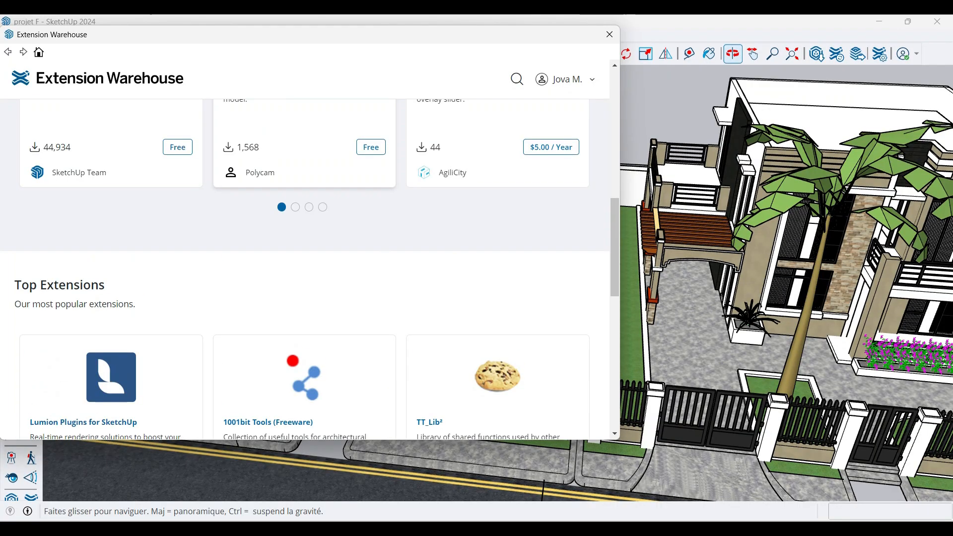
scroll(305, 269, "up", 5)
scroll(305, 268, "down", 3)
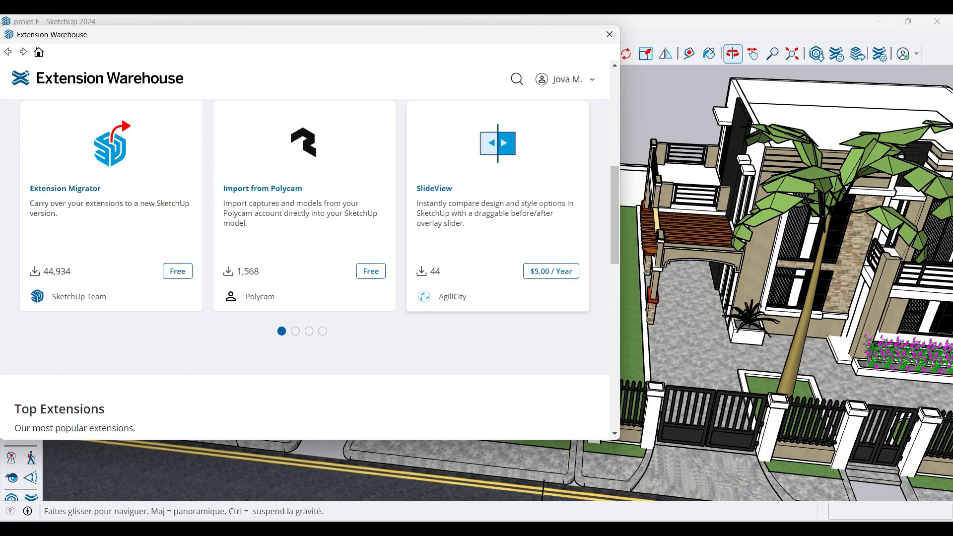
scroll(305, 268, "down", 7)
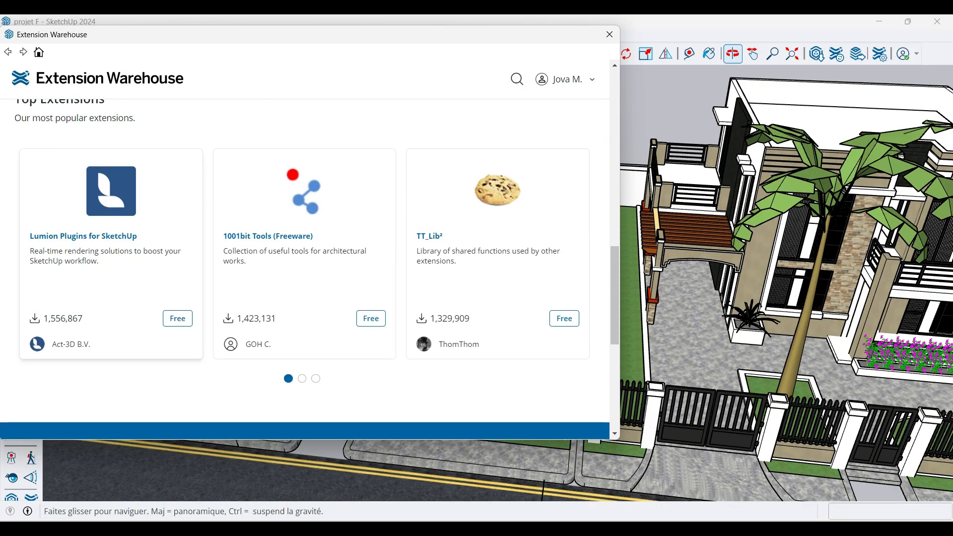
scroll(305, 268, "down", 3)
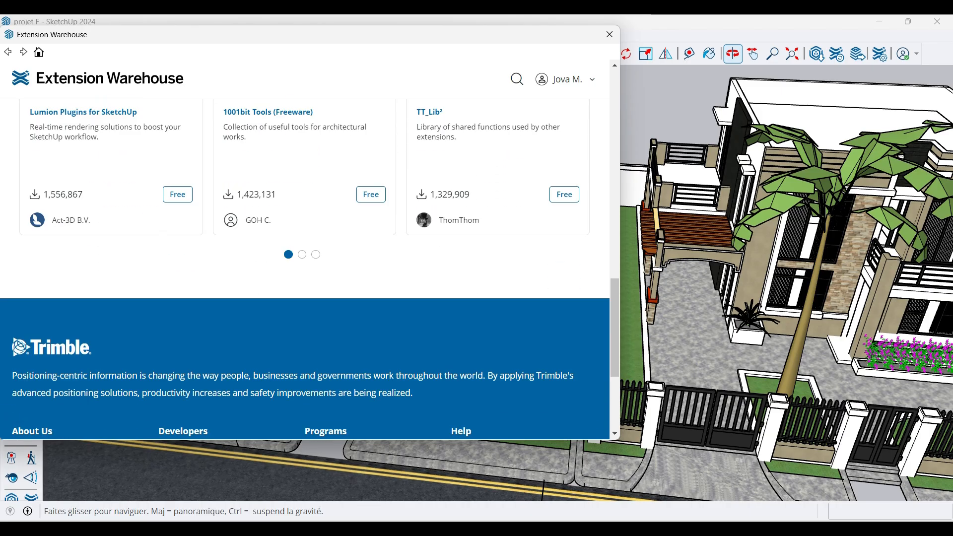
scroll(304, 268, "up", 2)
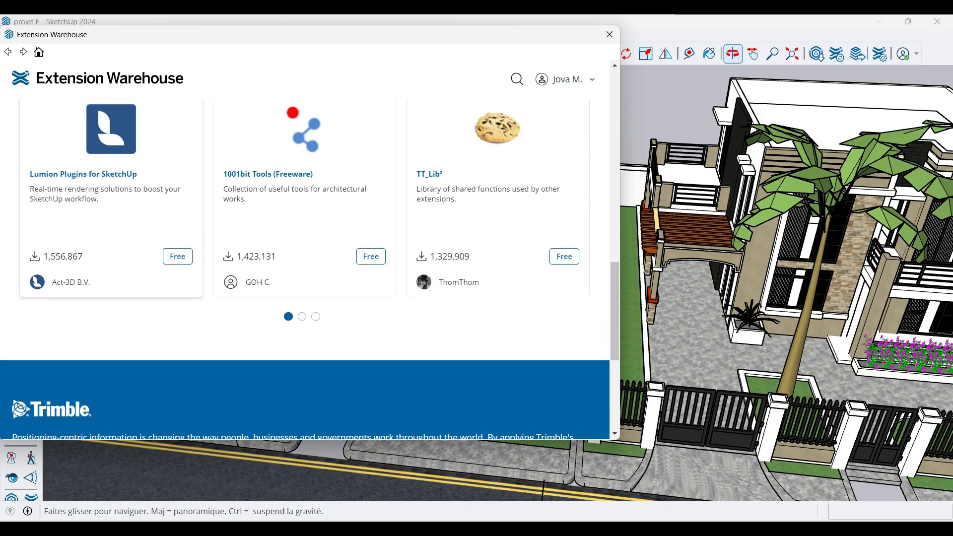
Step: Open the Lumion Plugins for SketchUp page and review its compatibility, description and install option
left_click(111, 175)
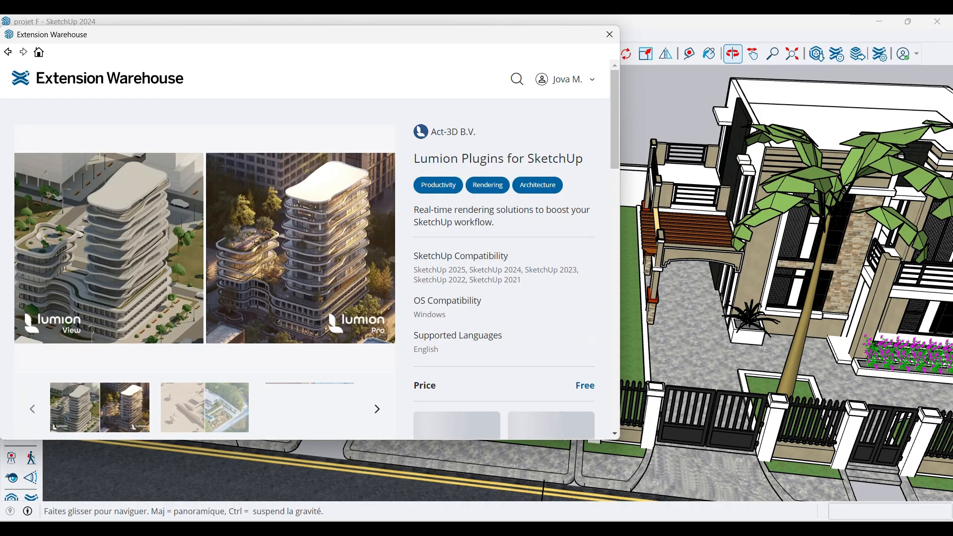
scroll(304, 269, "down", 5)
scroll(305, 268, "up", 3)
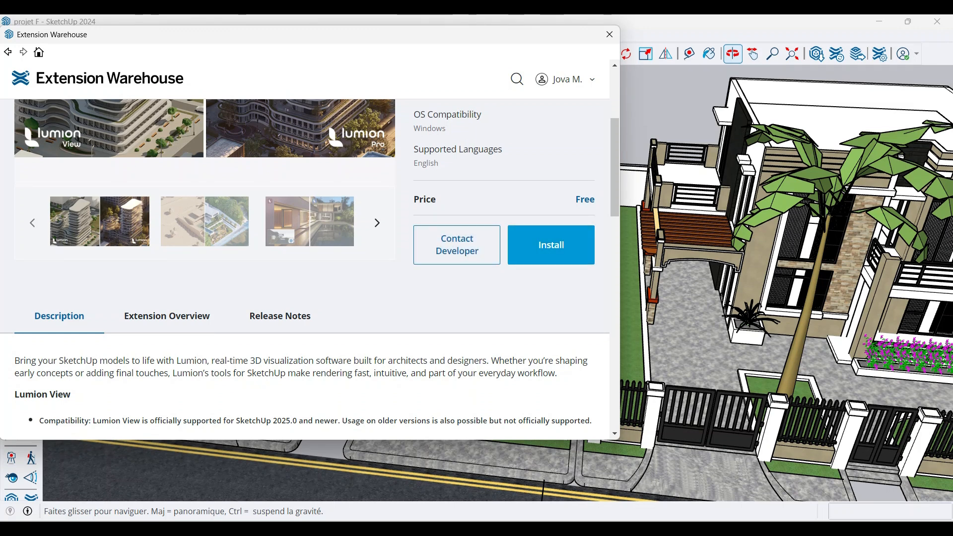
scroll(305, 268, "up", 4)
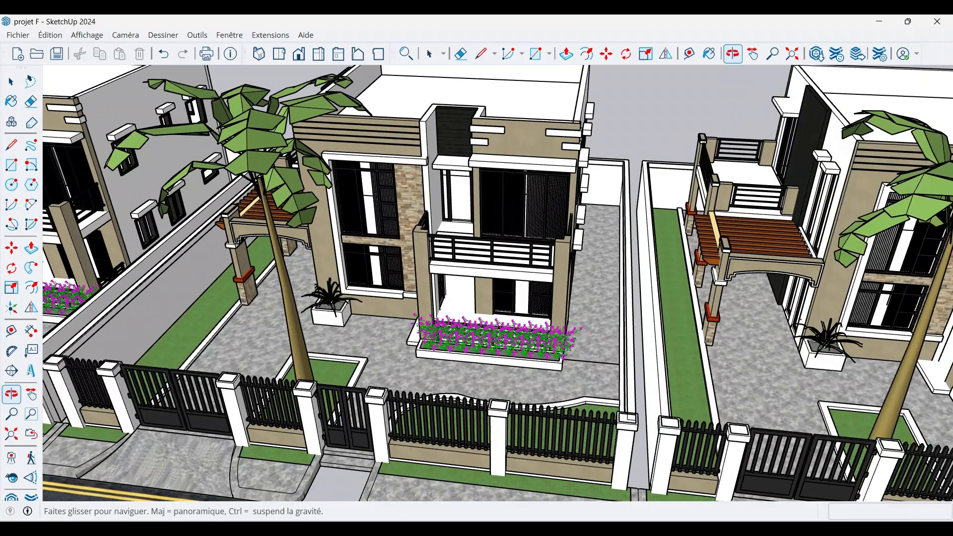
Step: Start Lumion LiveSync for the projet F model in SketchUp
left_click(271, 34)
mouse_move(295, 98)
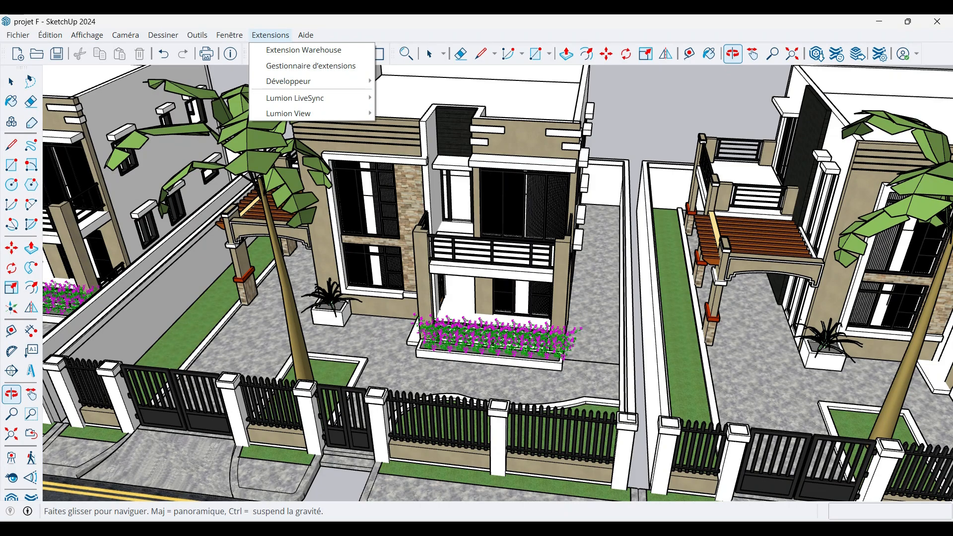
mouse_move(306, 35)
mouse_move(270, 35)
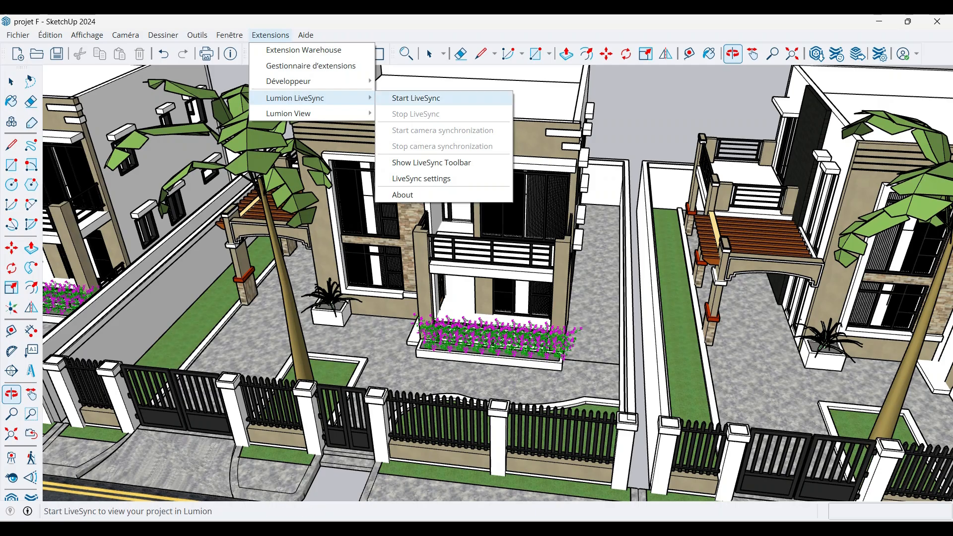
left_click(416, 98)
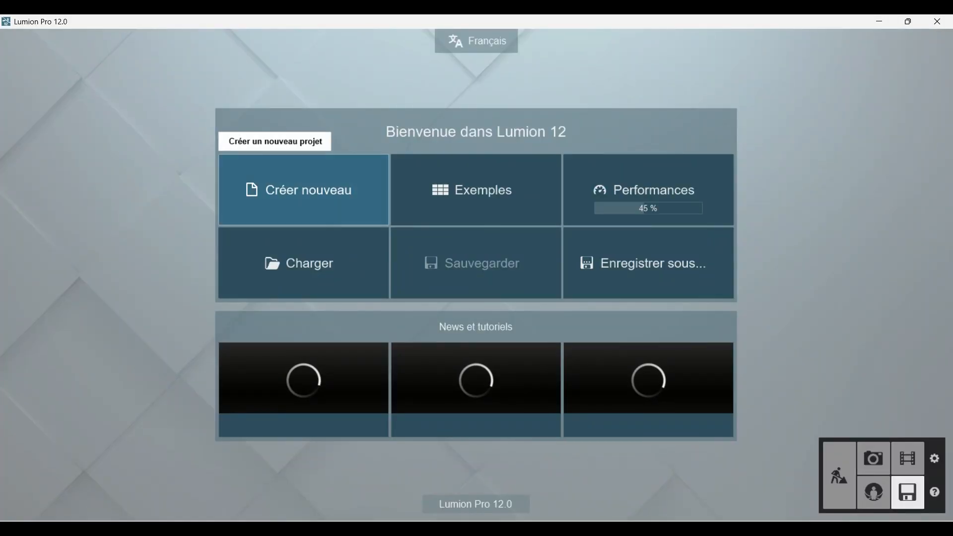
Step: Switch to Lumion and create a new project with the Environnement Plaine template
left_click(298, 191)
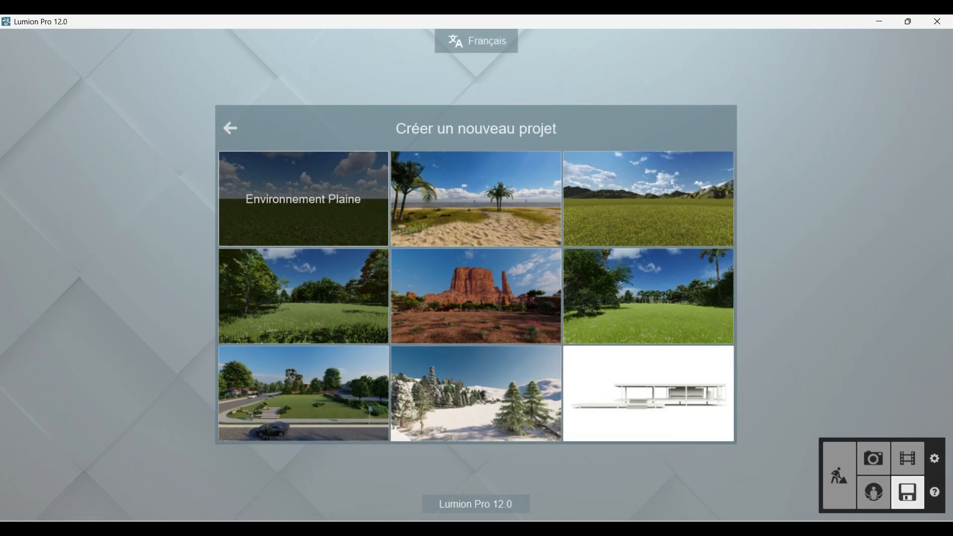
left_click(303, 198)
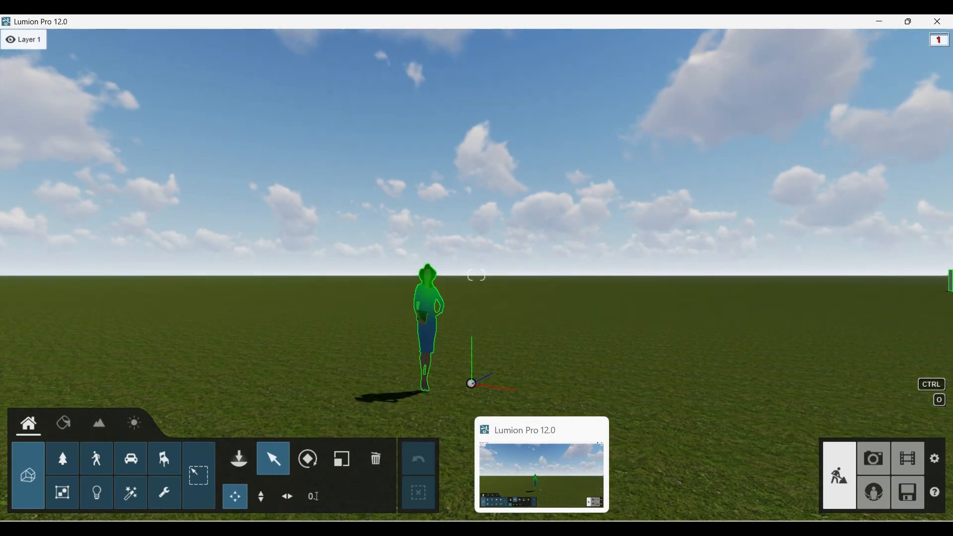
Step: Find the synced row of houses in the Lumion scene and examine it up to the first houses' facades
key("s")
right_click_drag(477, 275, 588, 274)
key("w")
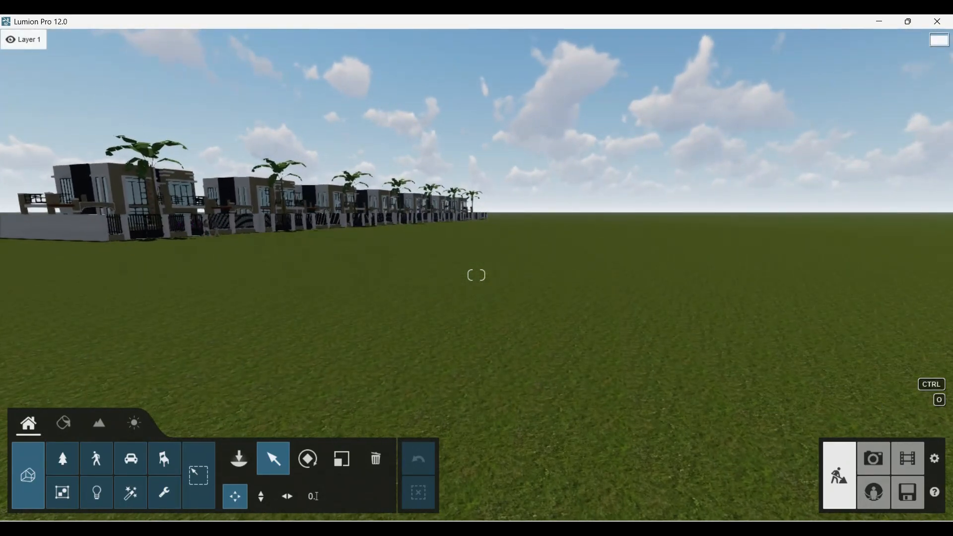
key("w")
key("q")
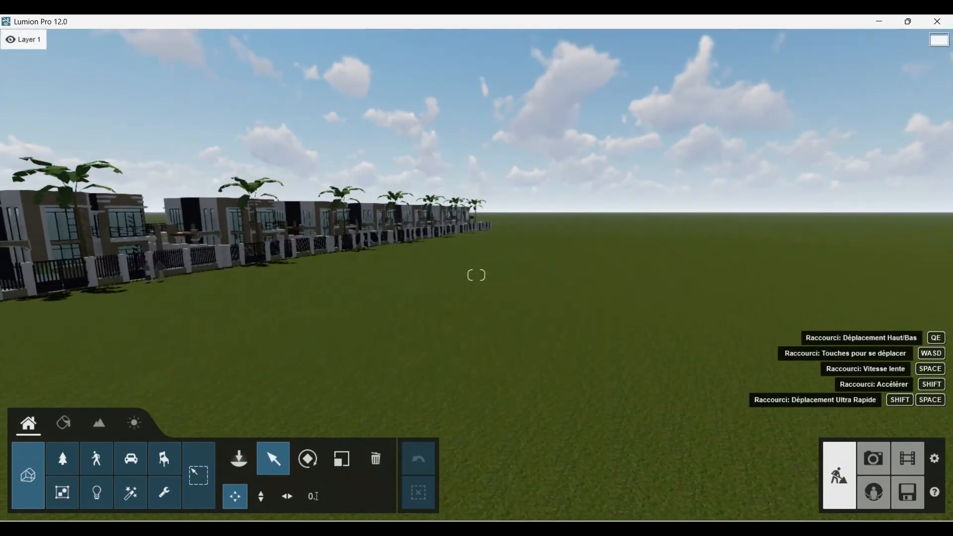
right_click_drag(476, 275, 397, 277)
key("w")
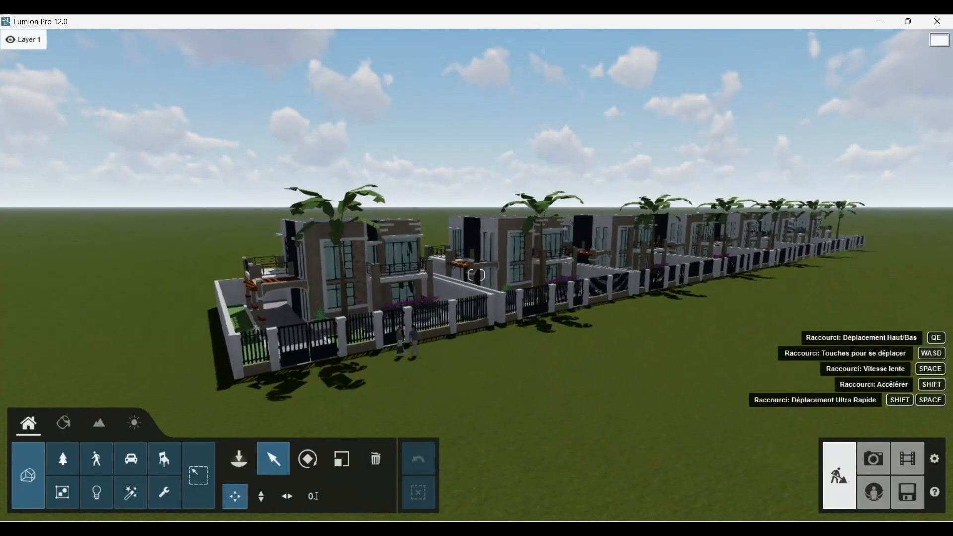
key("w")
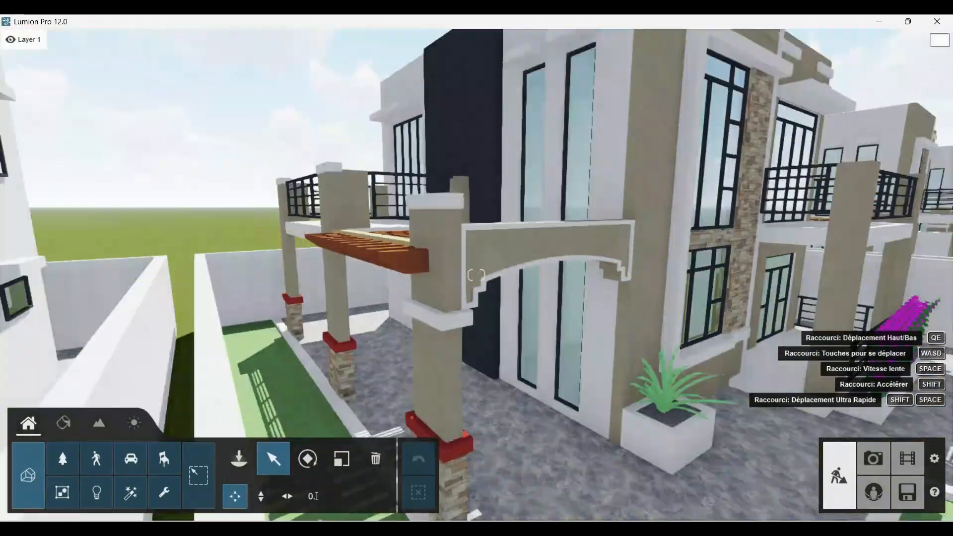
Step: Inspect the first house's fence, driveway paving and planter in Lumion
key("a")
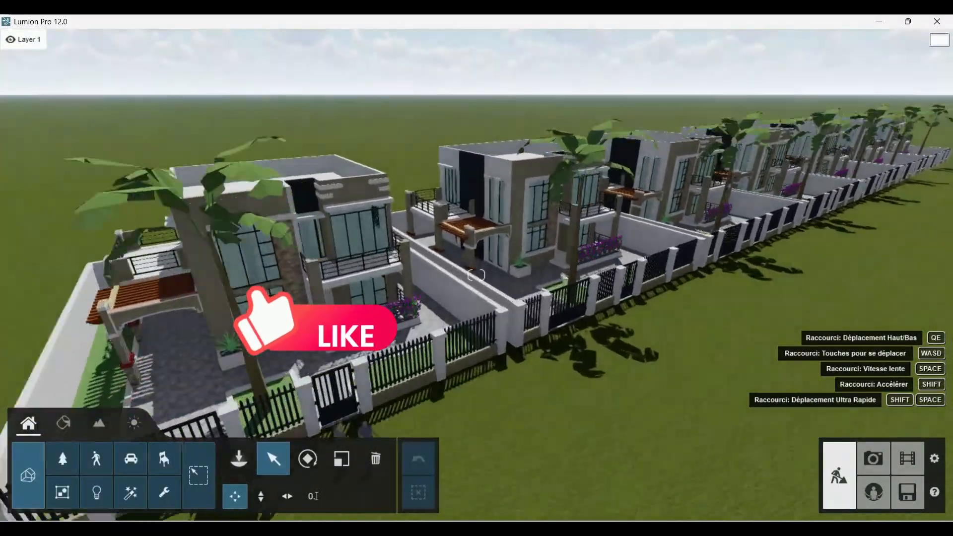
key("w")
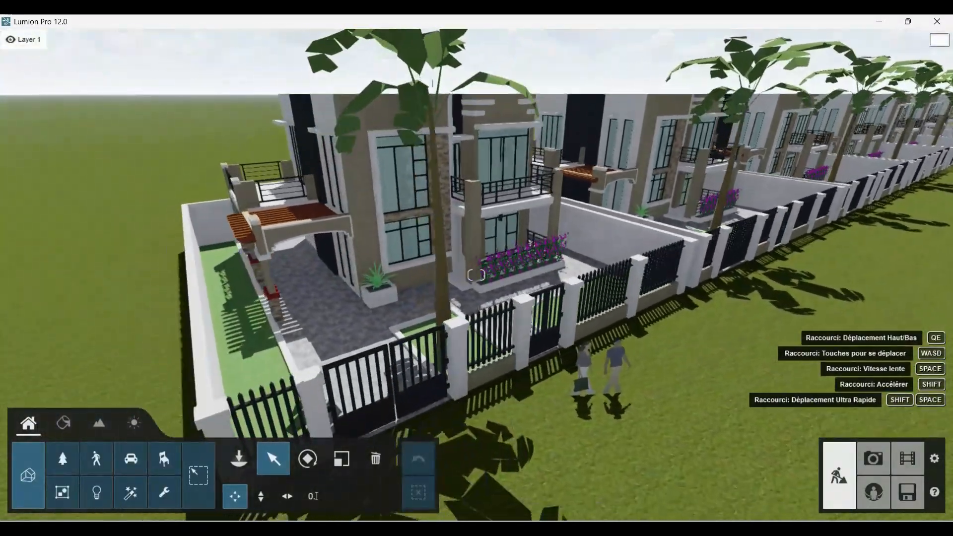
key("a")
key("w")
key("a")
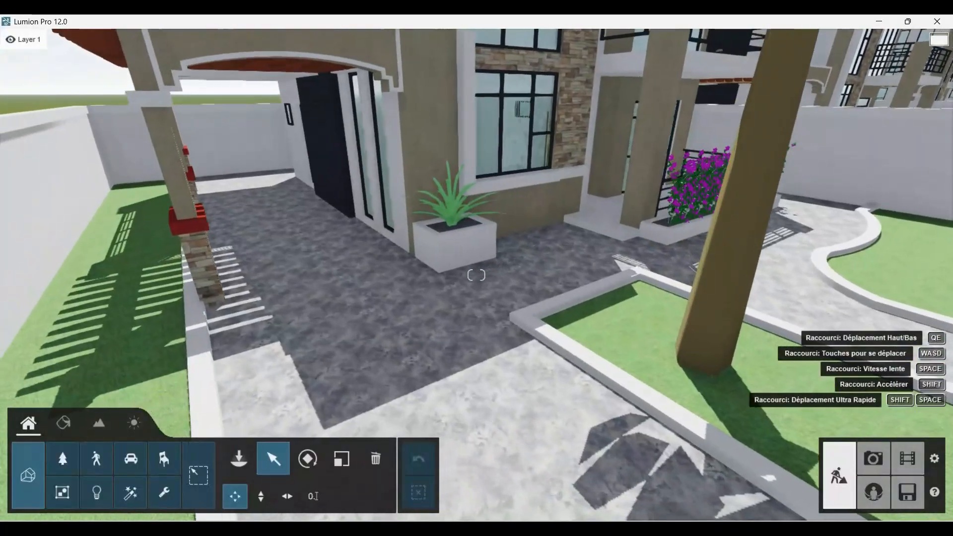
key("w")
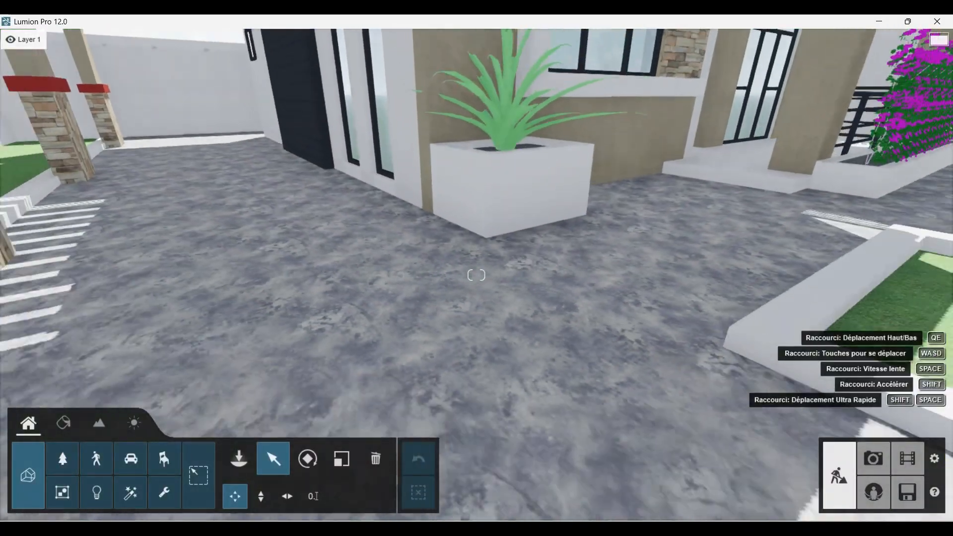
key("s")
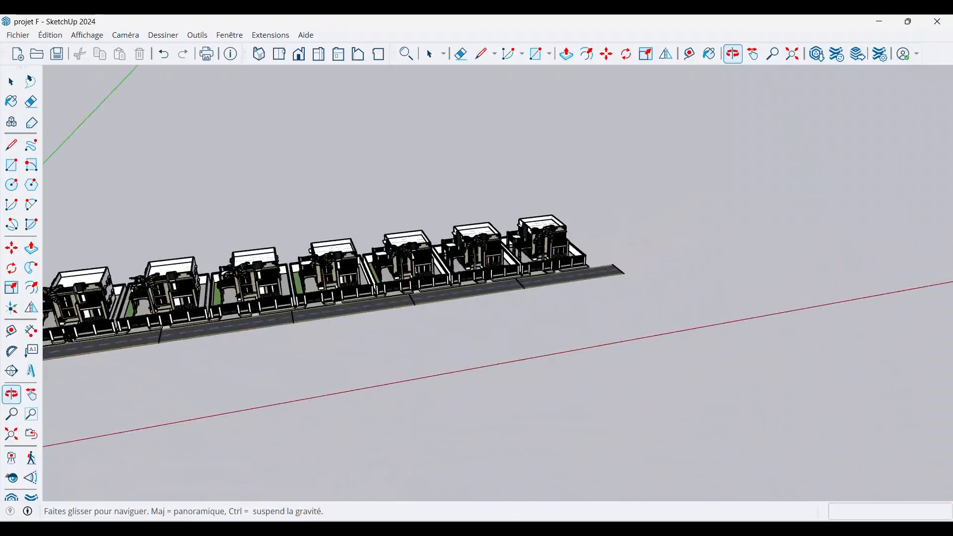
Step: Switch to SketchUp and model a box about 1.36 by 0.98 m and 1.07 m high on the first house's driveway
scroll(94, 412, "up", 10)
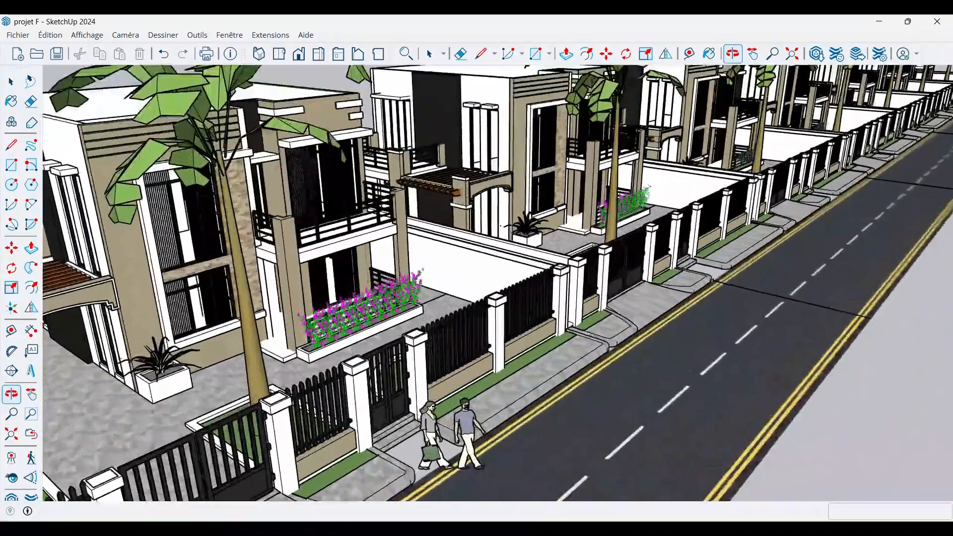
scroll(551, 303, "down", 3)
scroll(516, 323, "up", 2)
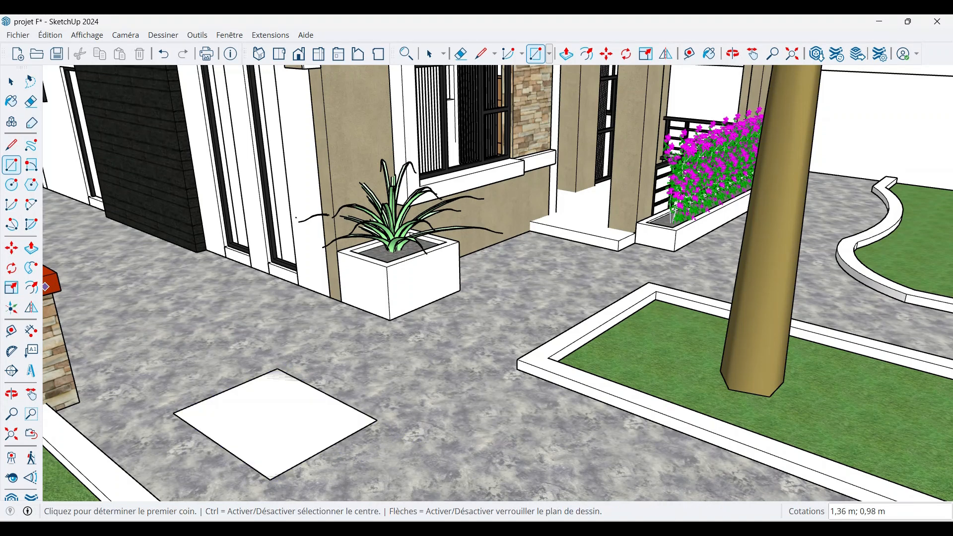
left_click(31, 248)
left_click(273, 423)
left_click(263, 309)
scroll(270, 380, "down", 1)
scroll(288, 375, "down", 2)
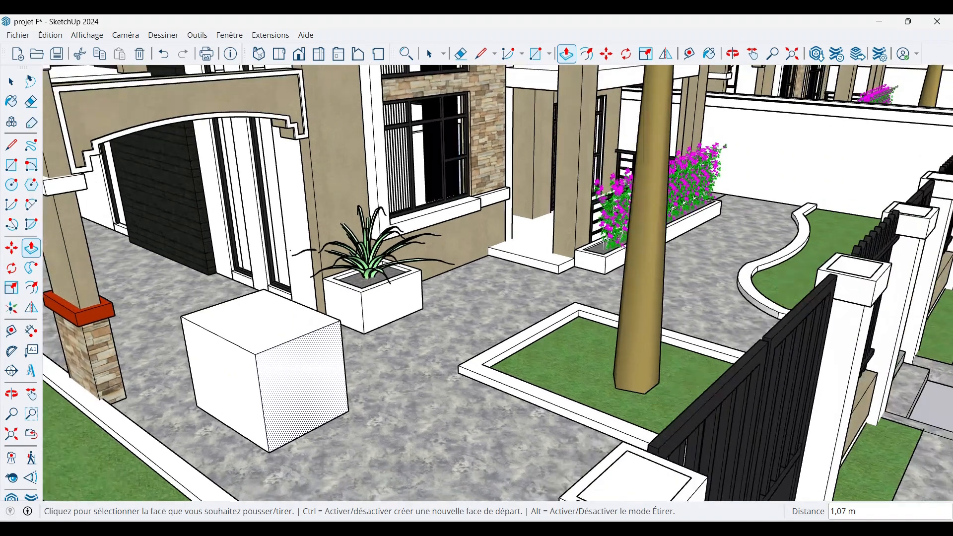
Step: Lengthen the driveway box toward the gate and push/pull its top face by about 0.16 m
scroll(308, 375, "up", 1)
left_click(308, 384)
left_click(380, 420)
scroll(496, 387, "down", 1)
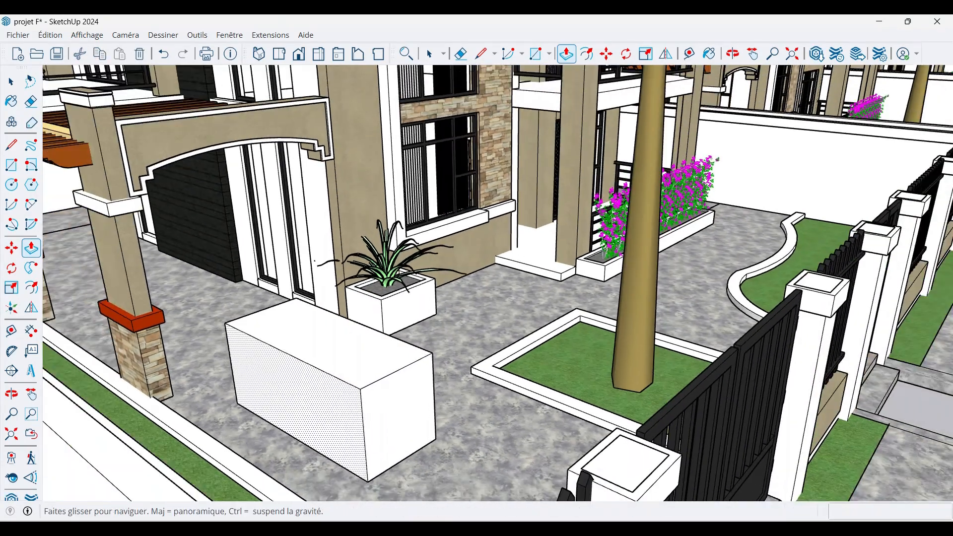
middle_click_drag(497, 386, 452, 365)
left_click(303, 395)
left_click(314, 389)
scroll(325, 323, "up", 3)
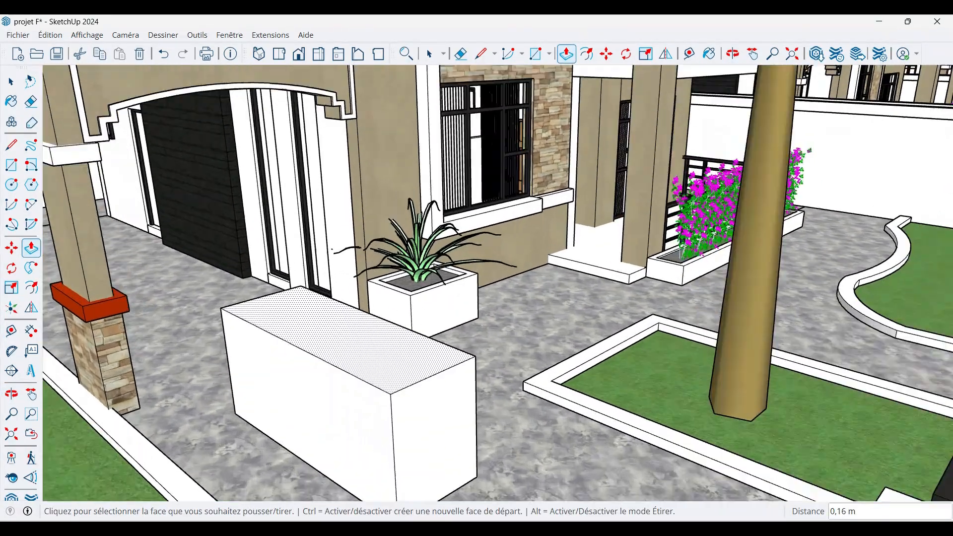
Step: Split the box's top face with a crosswise line about 0.82 m long and raise the gate-side part about 0.51 m
left_click(11, 144)
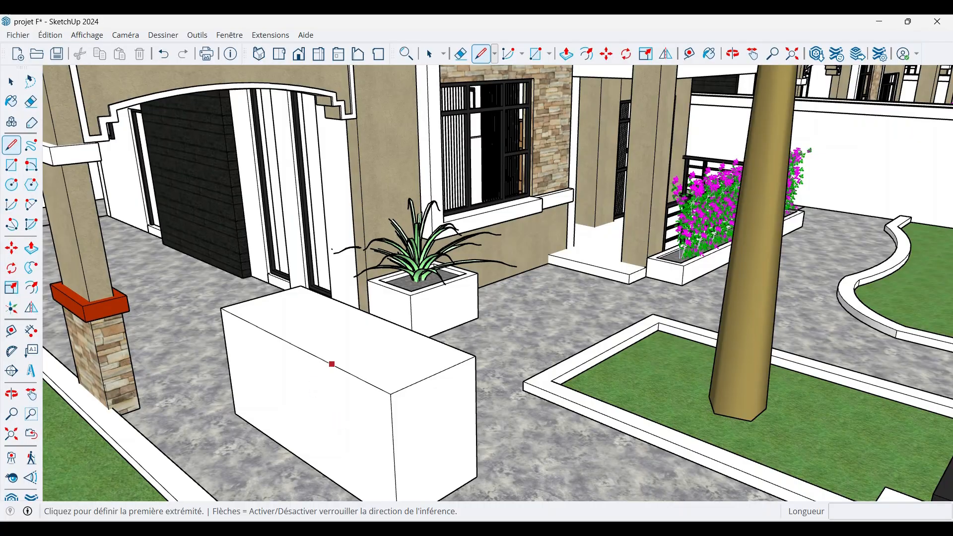
left_click(333, 365)
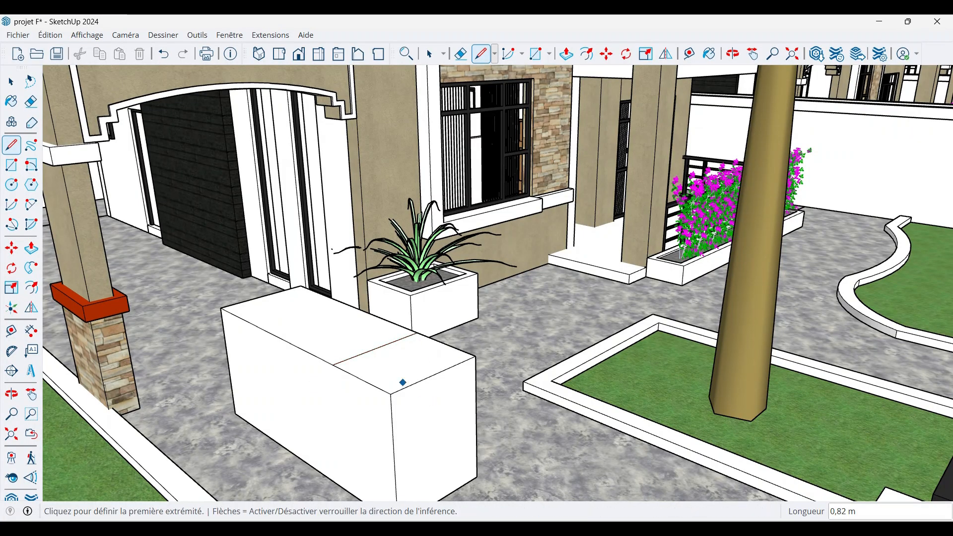
scroll(298, 348, "up", 2)
left_click(31, 247)
left_click(432, 363)
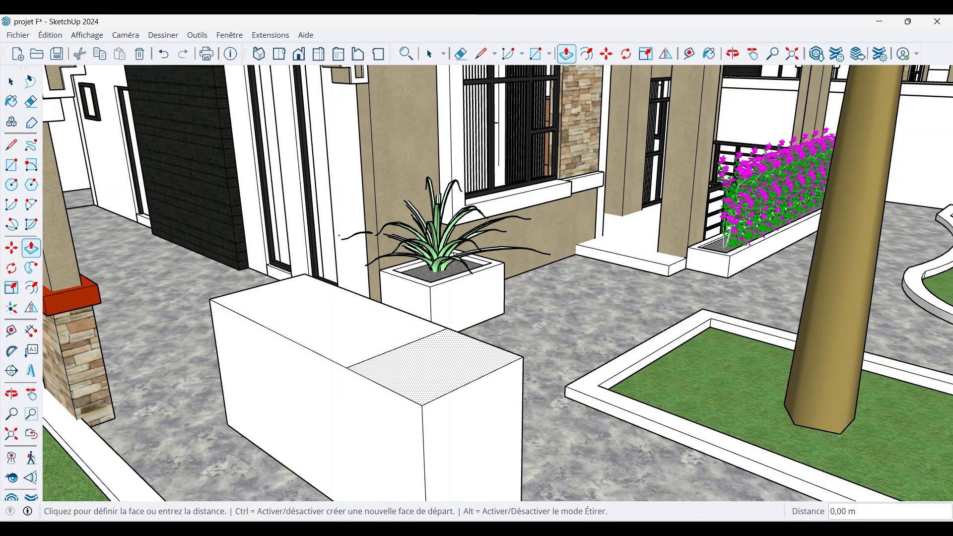
left_click(422, 293)
scroll(379, 356, "down", 2)
mouse_move(379, 356)
middle_mouse_down()
mouse_move(400, 318)
mouse_move(382, 357)
middle_mouse_up()
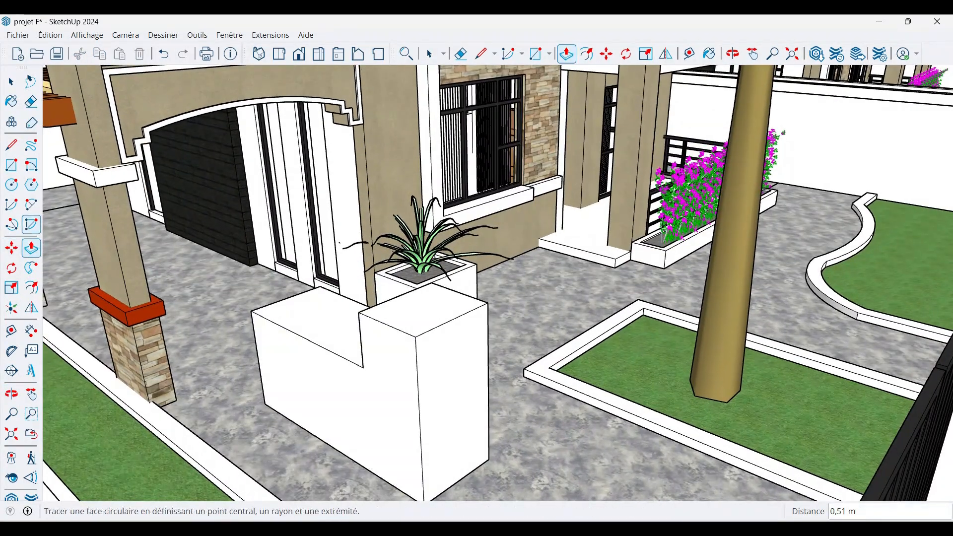
Step: Draw a rectangle about 0.61 by 0.38 m on the block's long side face and extrude it outward about 0.87 m
left_click(11, 164)
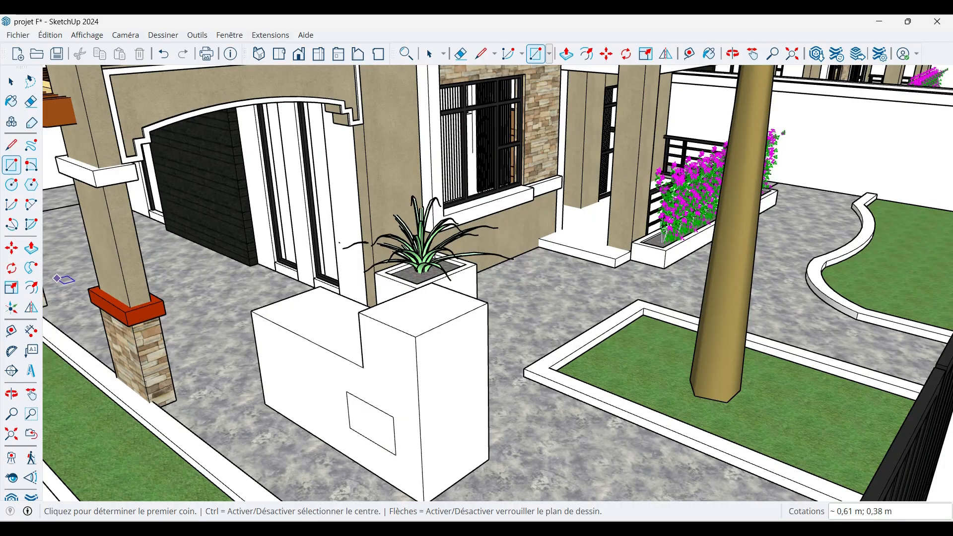
left_click(31, 248)
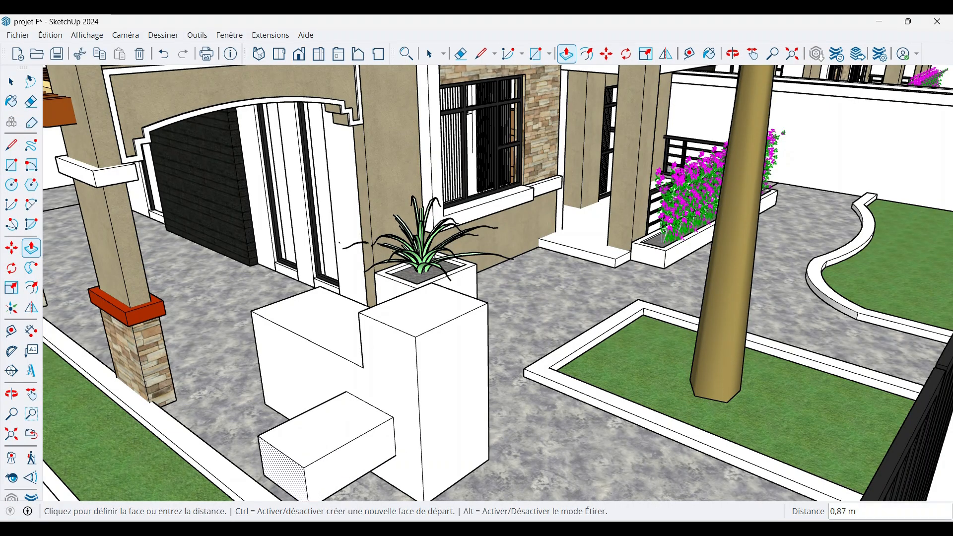
left_click(299, 448)
scroll(350, 401, "down", 4)
middle_click_drag(348, 402, 351, 403)
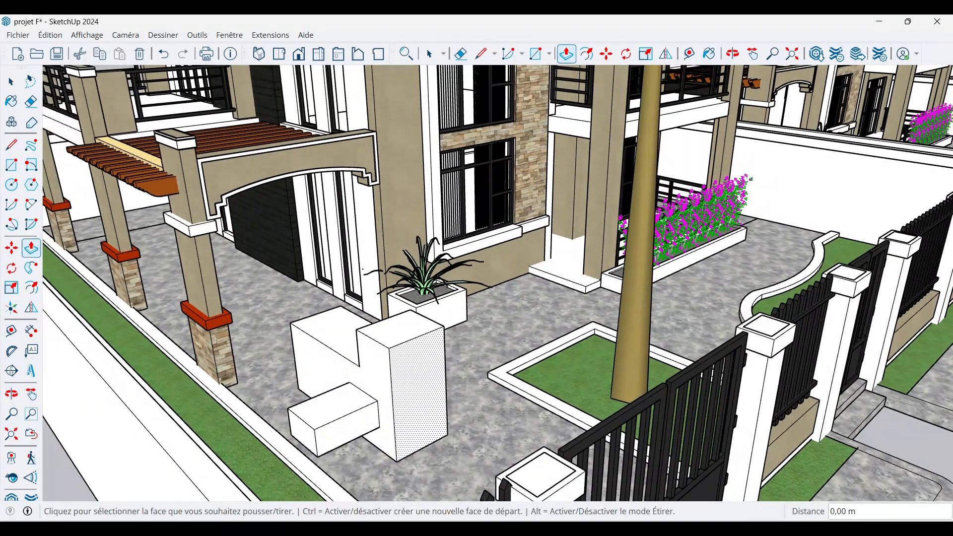
scroll(416, 392, "down", 1)
scroll(345, 402, "up", 1)
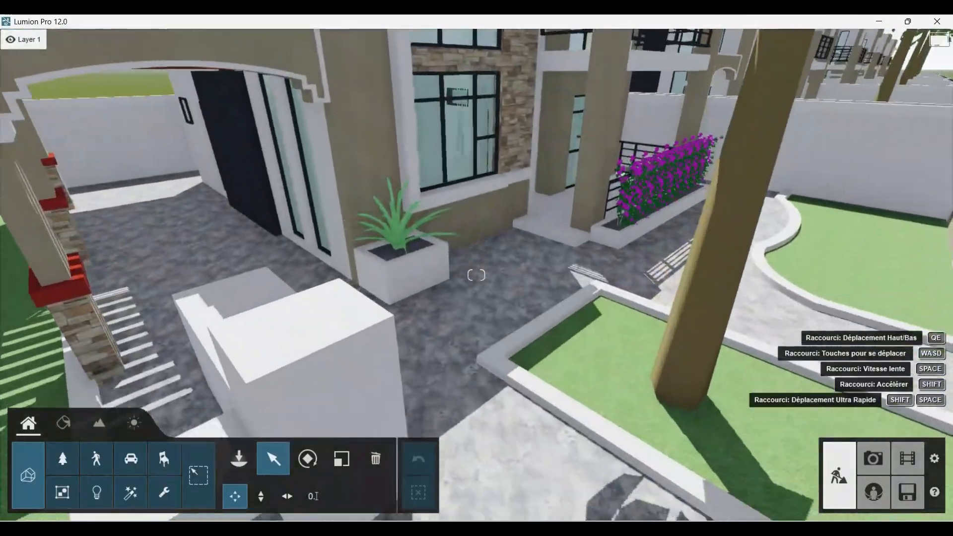
Step: Switch to Lumion and examine the new block on the first house's driveway from near and far
key("s")
key("w")
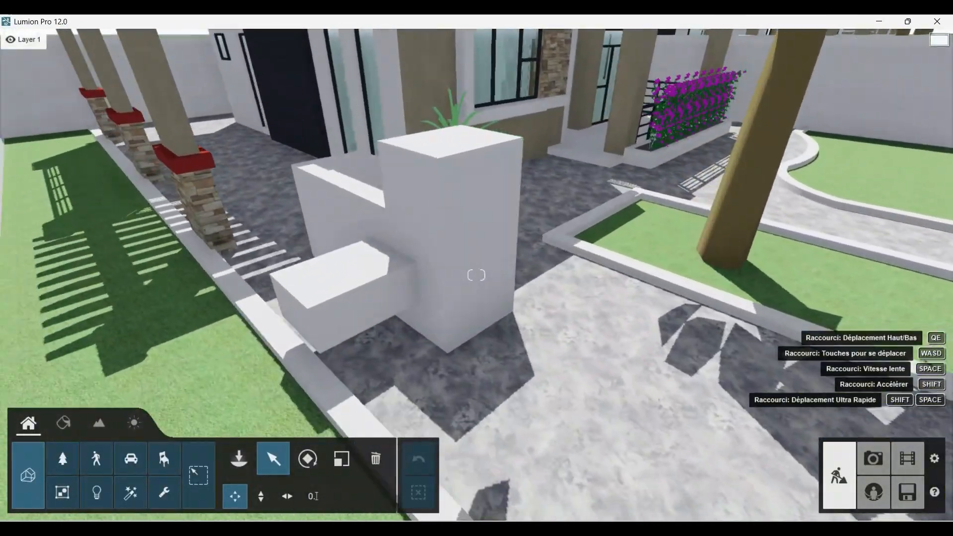
key("w")
key("s")
key("s")
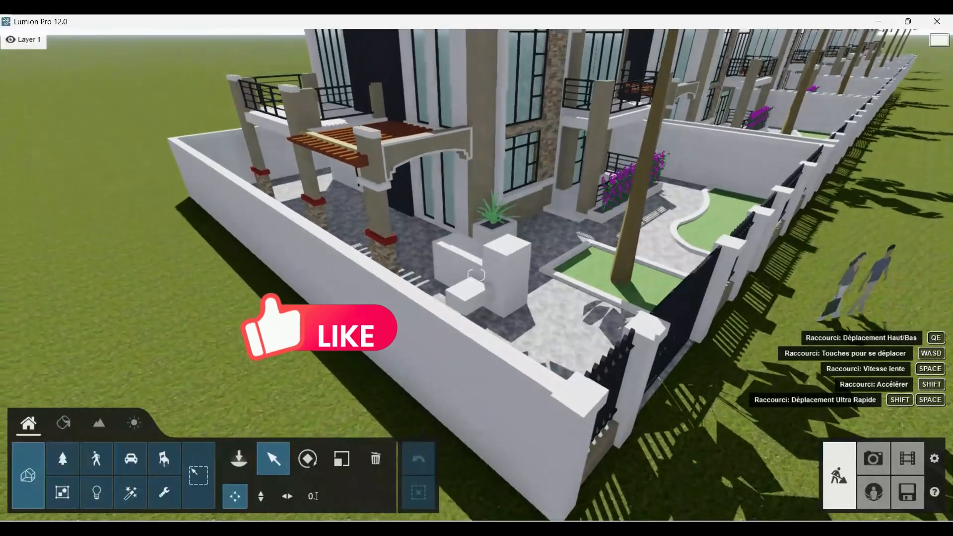
key("w")
key("s")
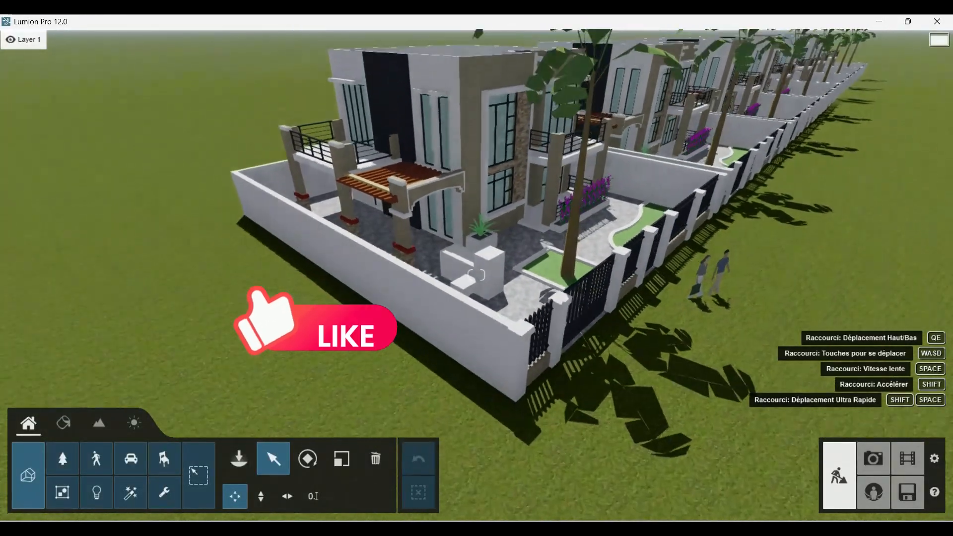
key("w")
Step: Survey the row of synced houses in Lumion from the first house along the street front
right_click_drag(476, 275, 367, 278)
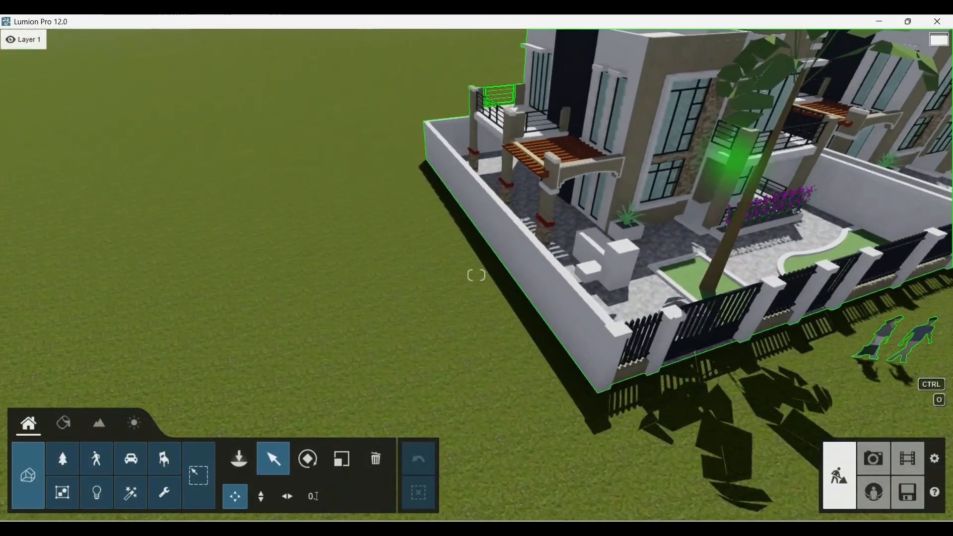
key("d")
key("d")
right_click_drag(477, 275, 476, 198)
key("d")
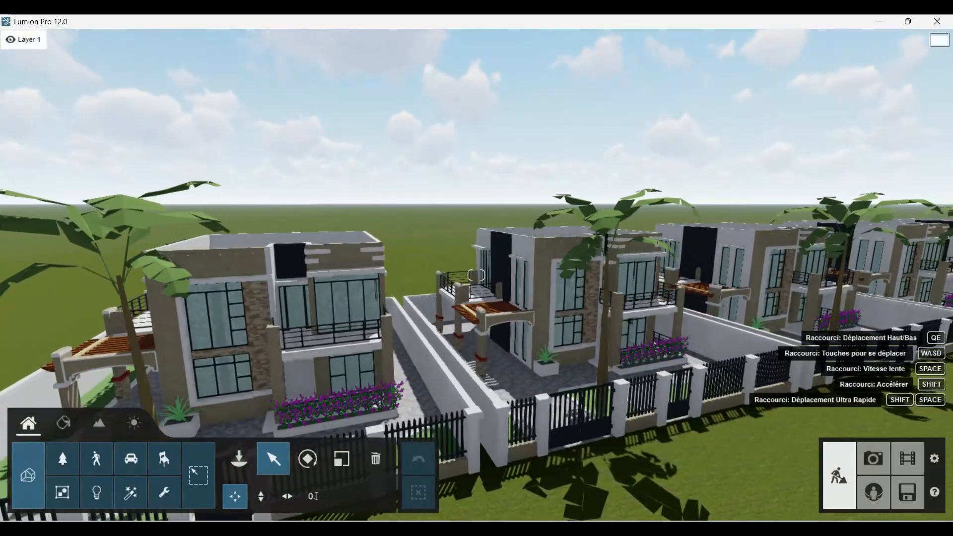
key("d")
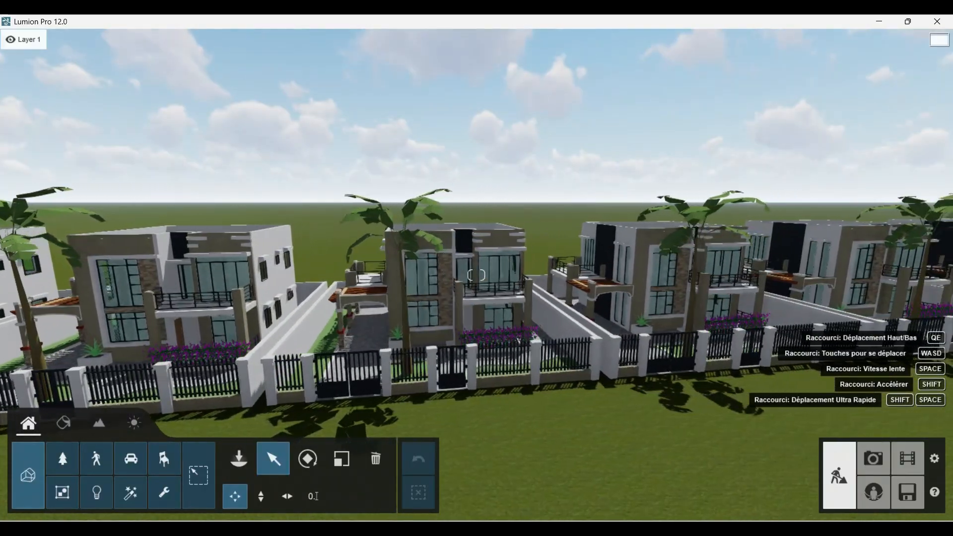
key("d")
right_click_drag(477, 274, 581, 309)
key("d")
key("d")
key("d")
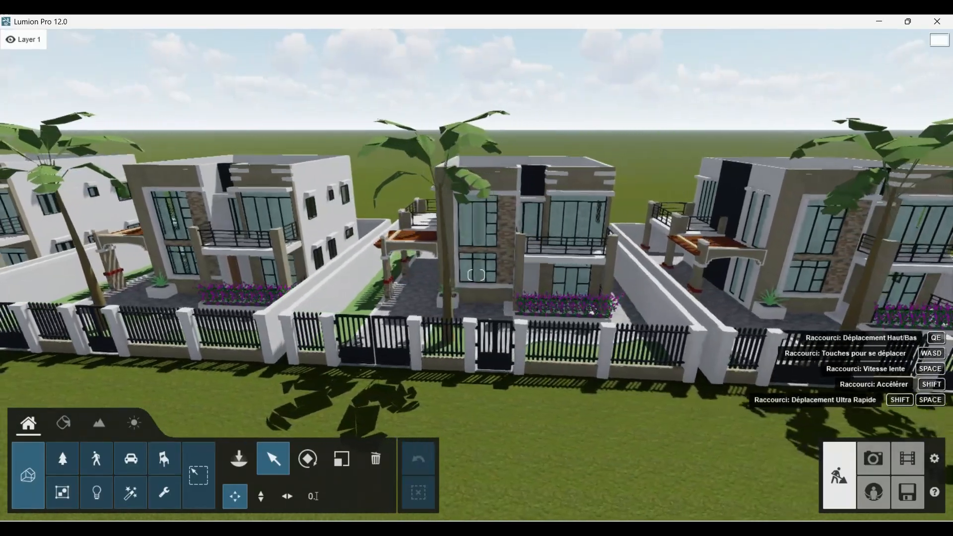
key("d")
right_click_drag(477, 275, 383, 301)
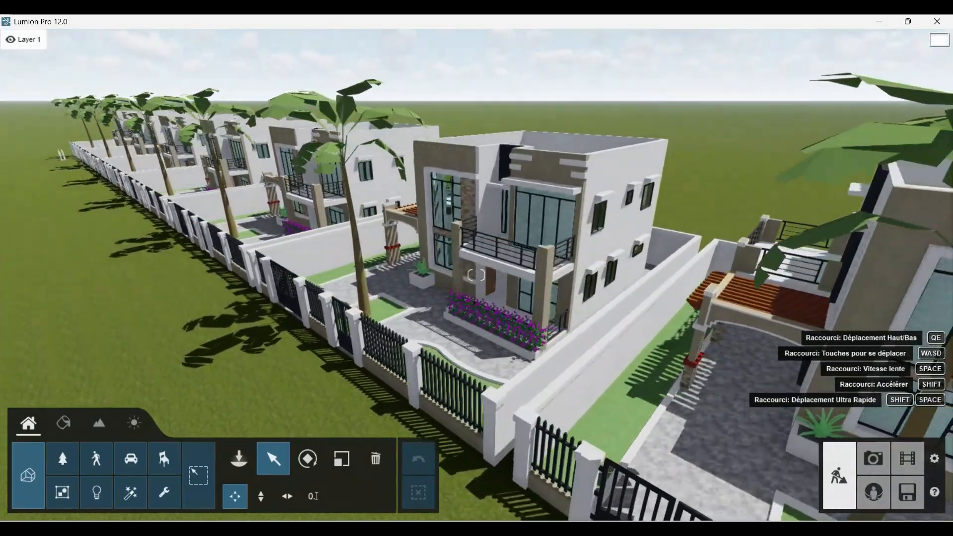
Step: Inspect the end house's facade, planting and pergola up close and from outside its fence
key("d")
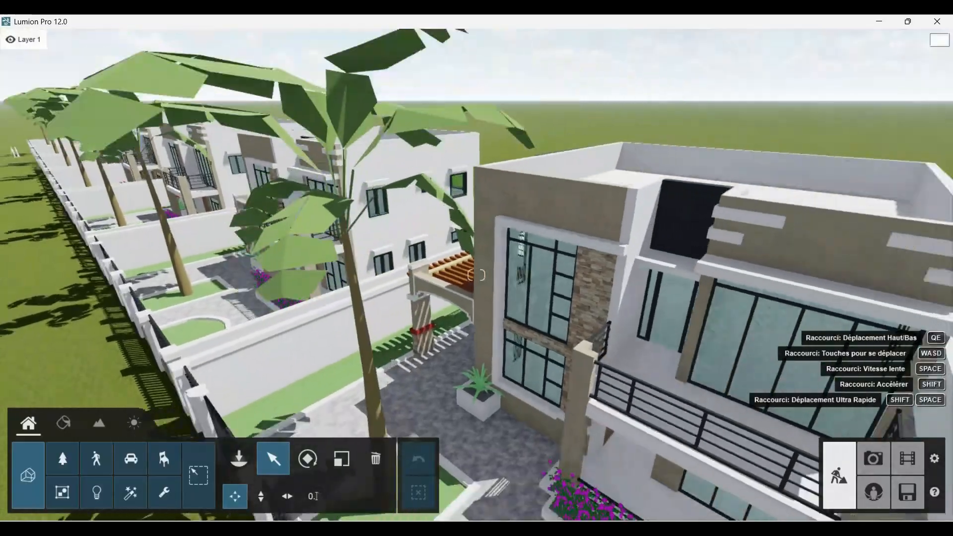
key("w")
key("e")
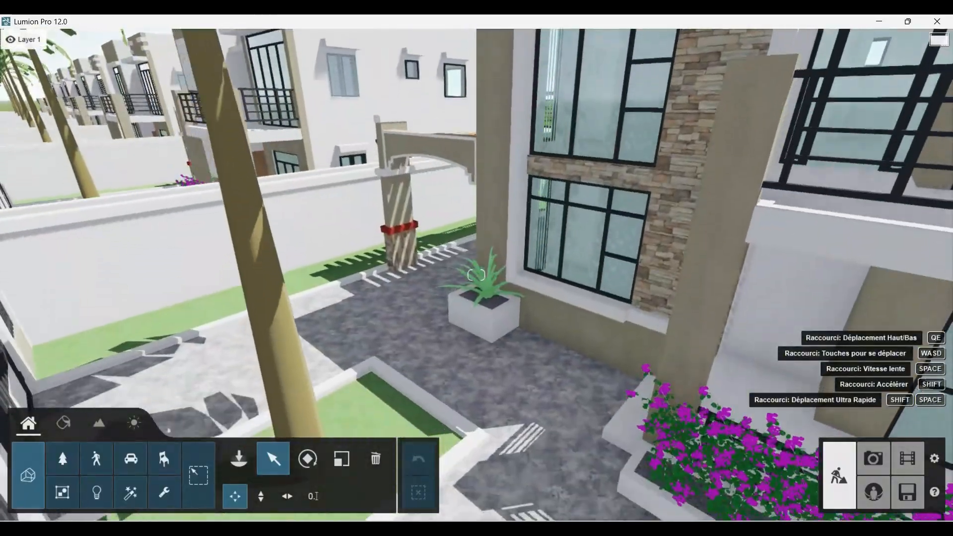
key("s")
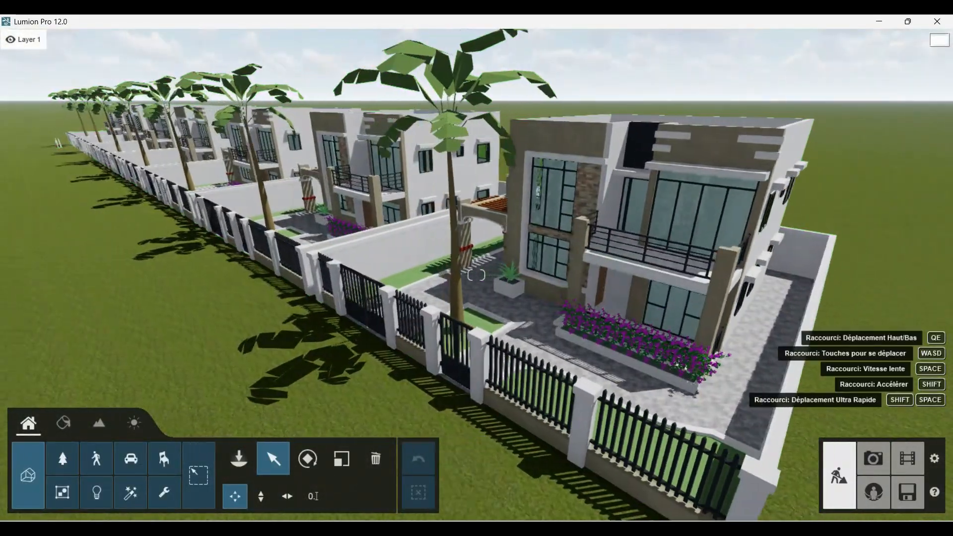
key("w")
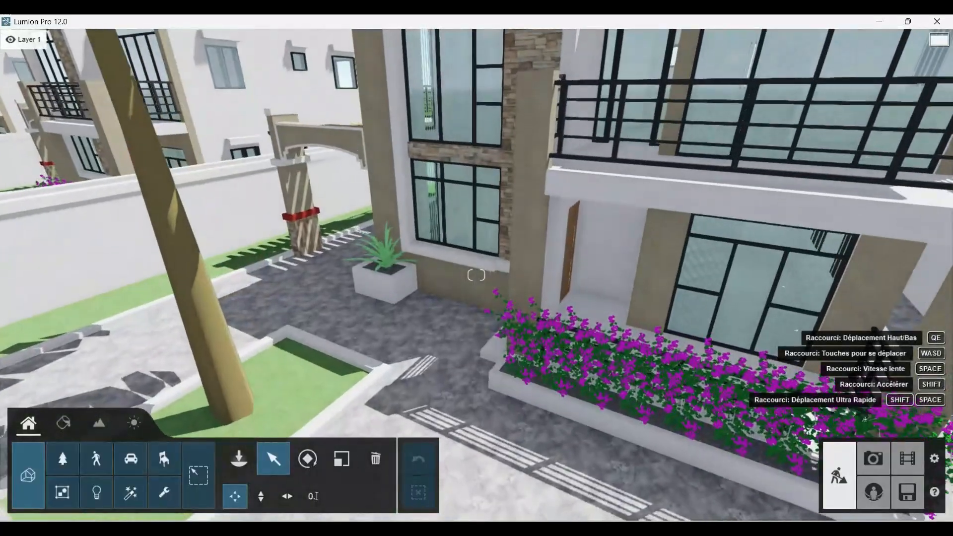
key("s")
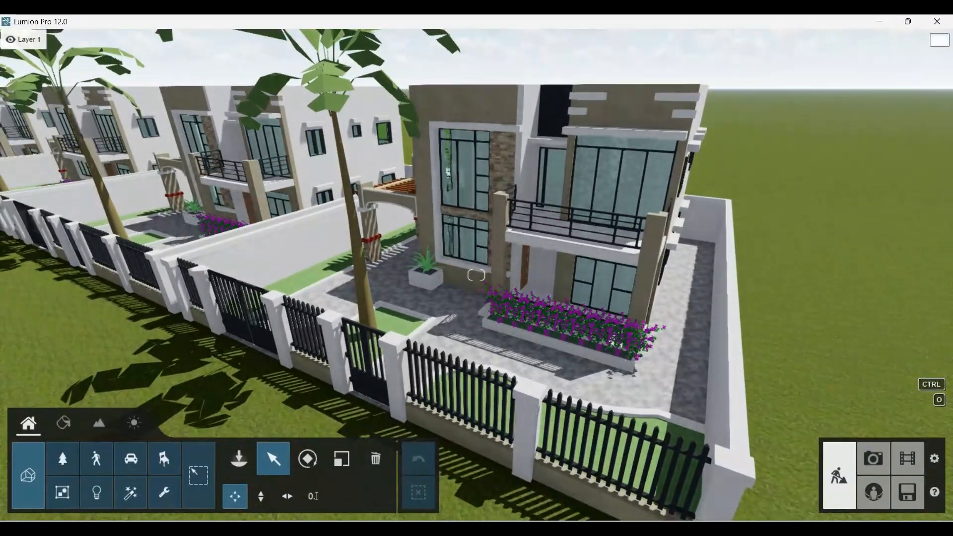
right_click_drag(587, 299, 500, 228)
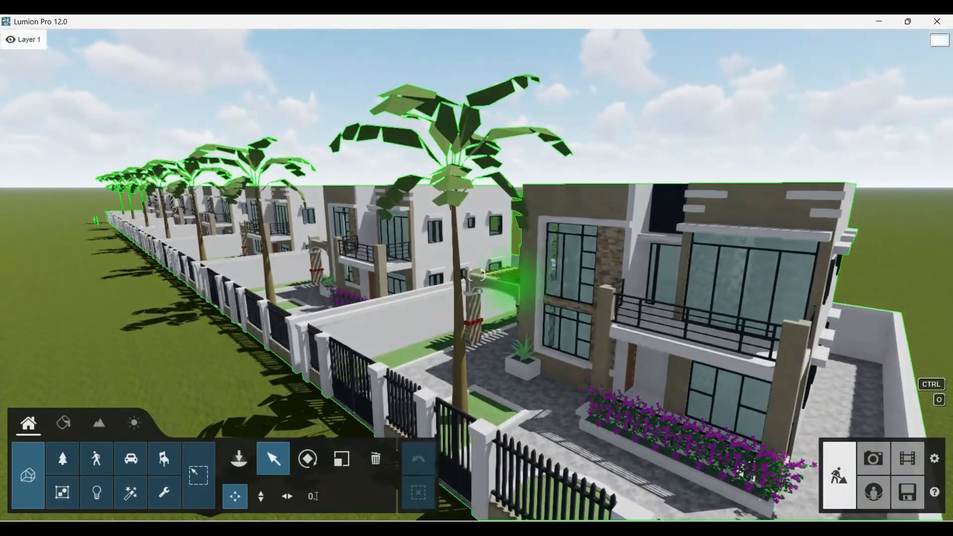
key("w")
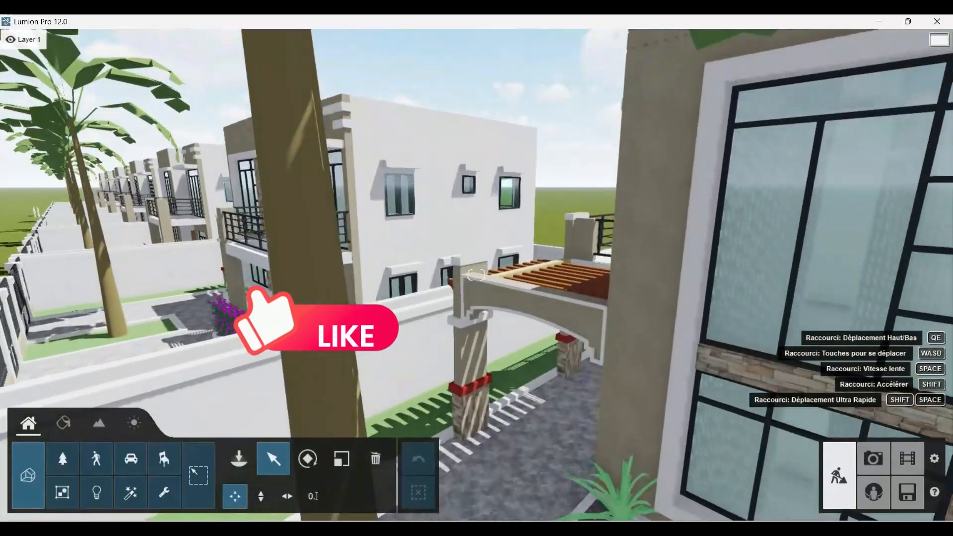